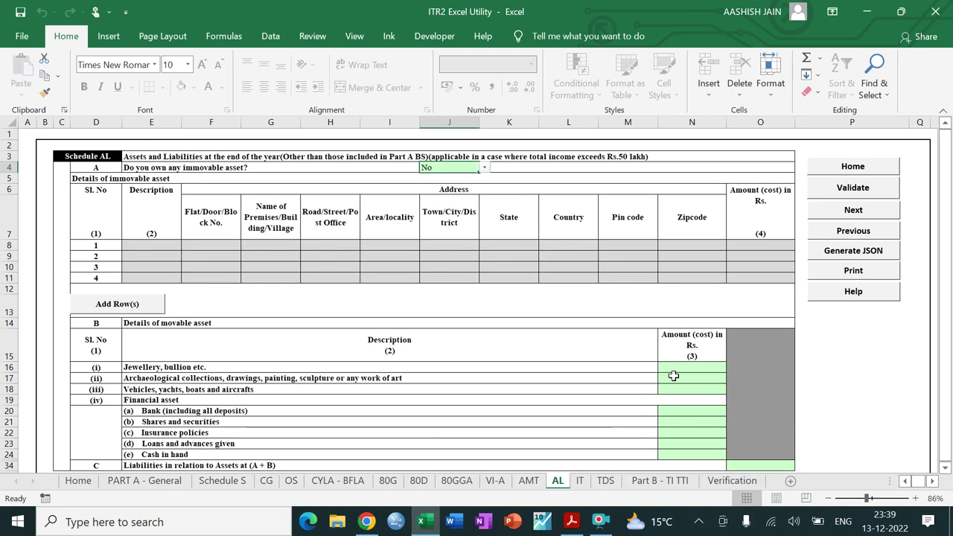
Step: Enter 30000 for jewellery in Schedule AL and 0 for the remaining assets and liabilities
{"action": "left_click", "coordinate": [678, 370]}
{"action": "type", "text": "300"}
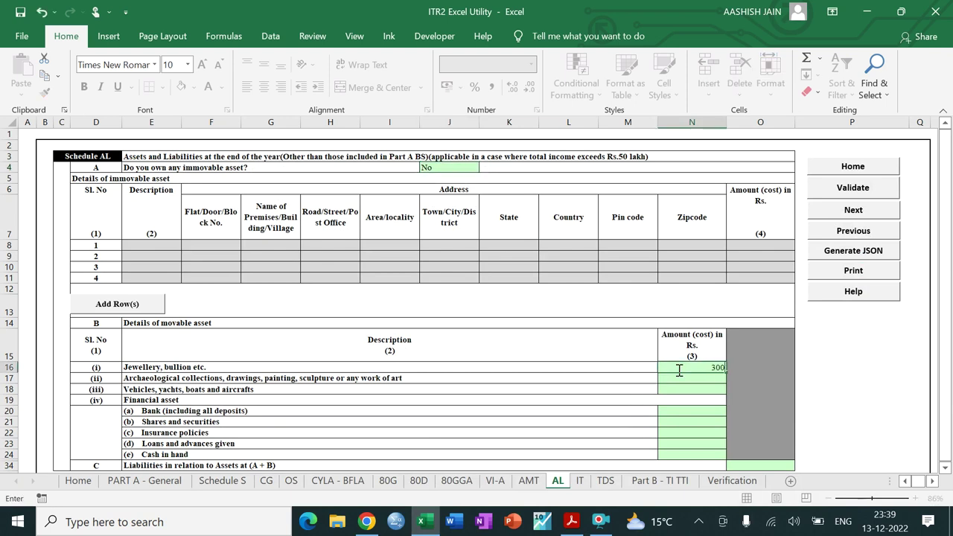
{"action": "type", "text": "00"}
{"action": "key", "text": "Return"}
{"action": "type", "text": "0"}
{"action": "key", "text": "Return"}
{"action": "type", "text": "0"}
{"action": "key", "text": "Return"}
{"action": "type", "text": "0"}
{"action": "key", "text": "Return"}
{"action": "type", "text": "0"}
{"action": "key", "text": "Return"}
{"action": "type", "text": "0"}
{"action": "key", "text": "Return"}
{"action": "type", "text": "0"}
{"action": "key", "text": "Return"}
{"action": "type", "text": "0"}
{"action": "key", "text": "Return"}
{"action": "type", "text": "0"}
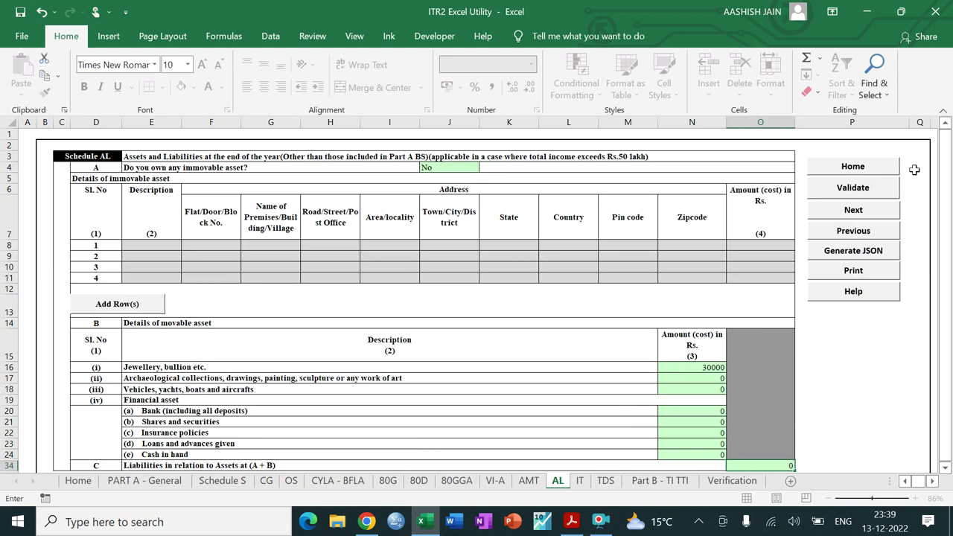
Step: Validate Schedule AL and move on to the Part B - TI TTI sheet
{"action": "left_click", "coordinate": [873, 192]}
{"action": "left_click", "coordinate": [465, 296]}
{"action": "left_click", "coordinate": [834, 213]}
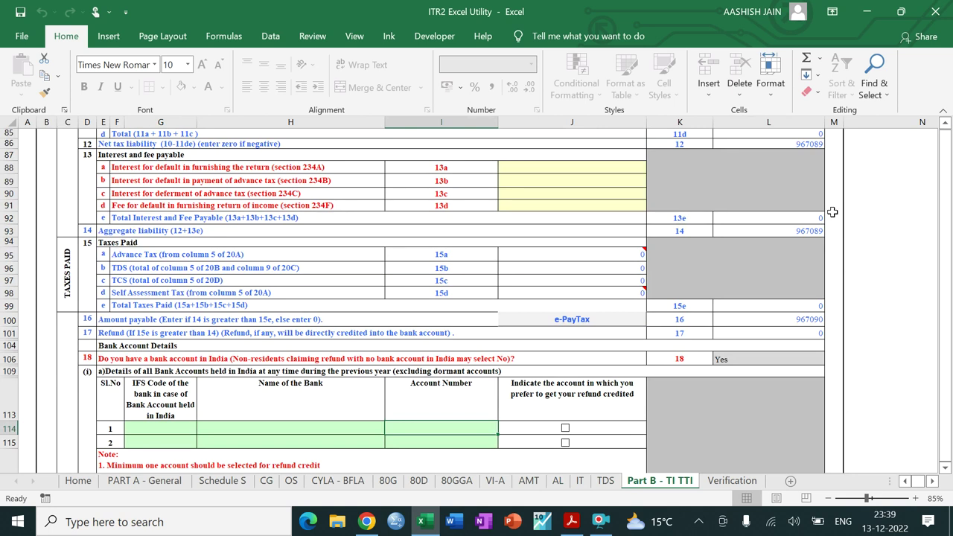
{"action": "left_click", "coordinate": [173, 431]}
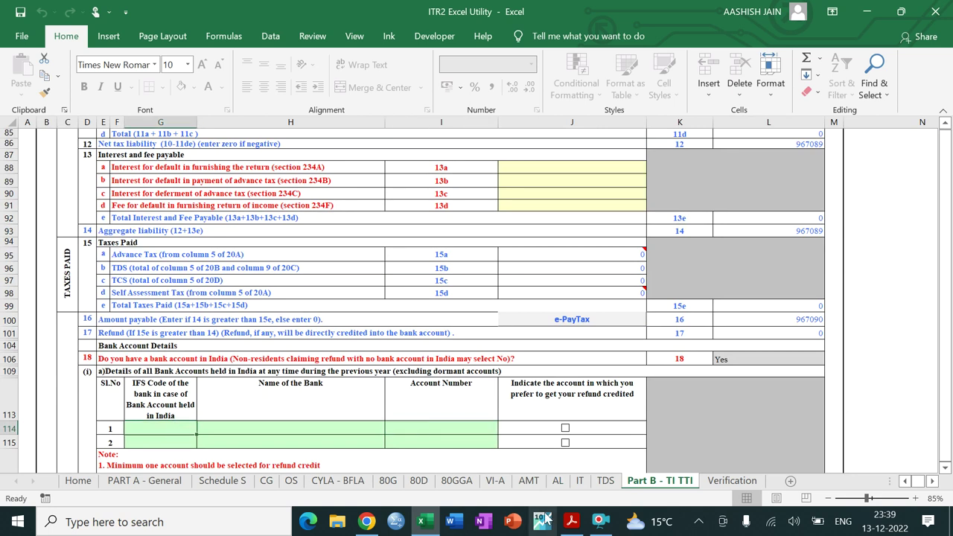
Step: Bring up the Case 6 question PDF in Acrobat, showing the case details above Assets
{"action": "left_click", "coordinate": [571, 522]}
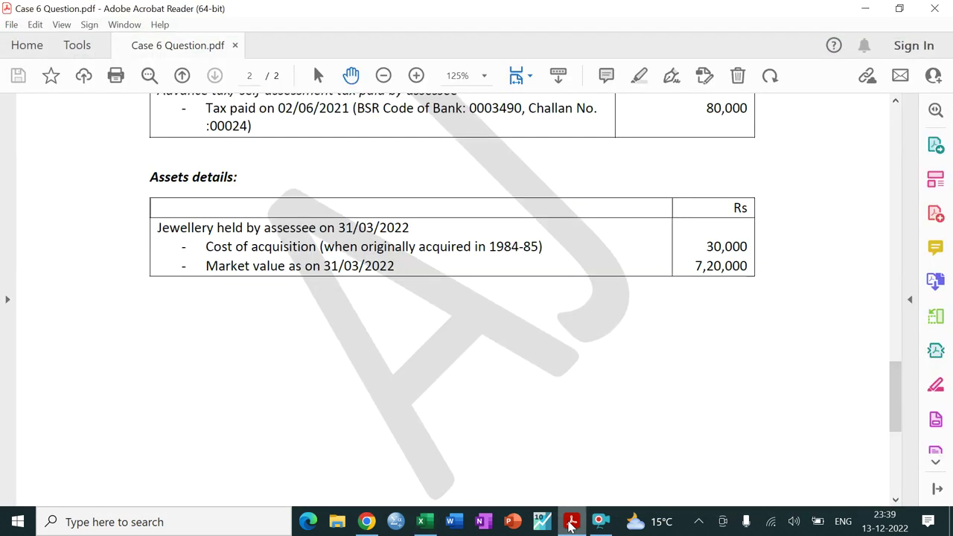
{"action": "key", "text": "Up"}
{"action": "key", "text": "Up"}
{"action": "key", "text": "Up"}
{"action": "key", "text": "Up"}
{"action": "key", "text": "Up"}
{"action": "key", "text": "Up"}
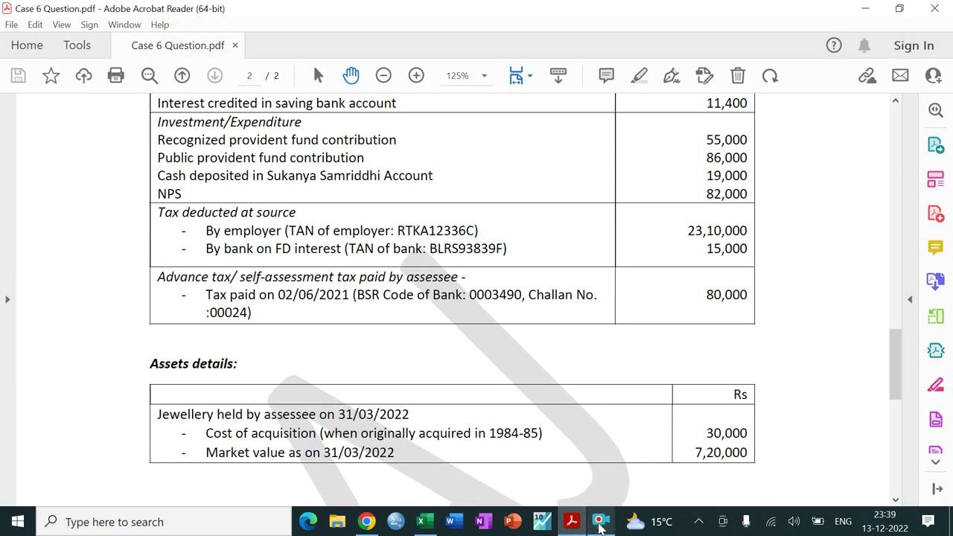
{"action": "left_click", "coordinate": [600, 522]}
Step: Nominate the row-1 State Bank of India account for the refund credit
{"action": "left_click", "coordinate": [372, 379]}
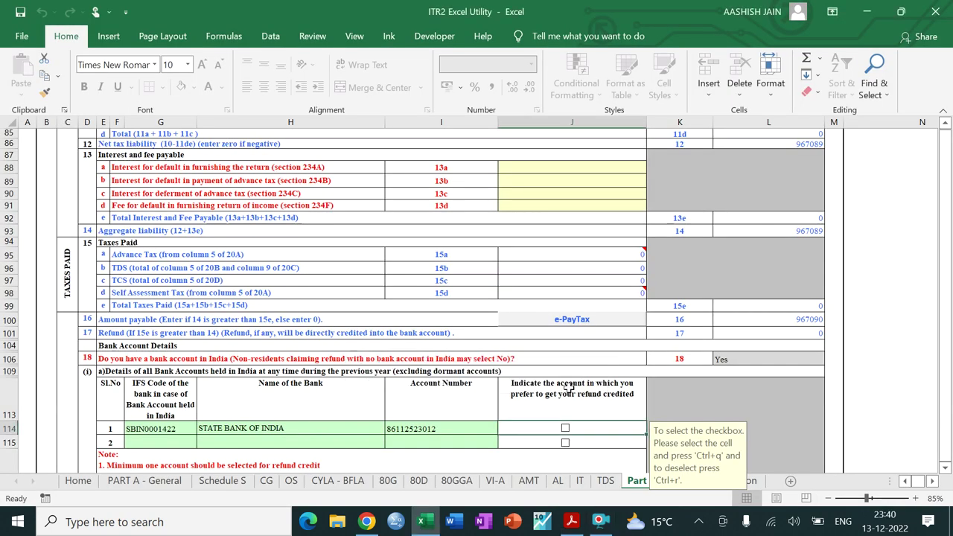
{"action": "left_click", "coordinate": [565, 430]}
{"action": "left_click", "coordinate": [882, 422]}
Step: Answer No to foreign-asset question 19 and validate the Part B - TI TTI sheet
{"action": "scroll", "coordinate": [882, 422], "scroll_direction": "down", "scroll_amount": 6}
{"action": "scroll", "coordinate": [804, 409], "scroll_direction": "down", "scroll_amount": 2}
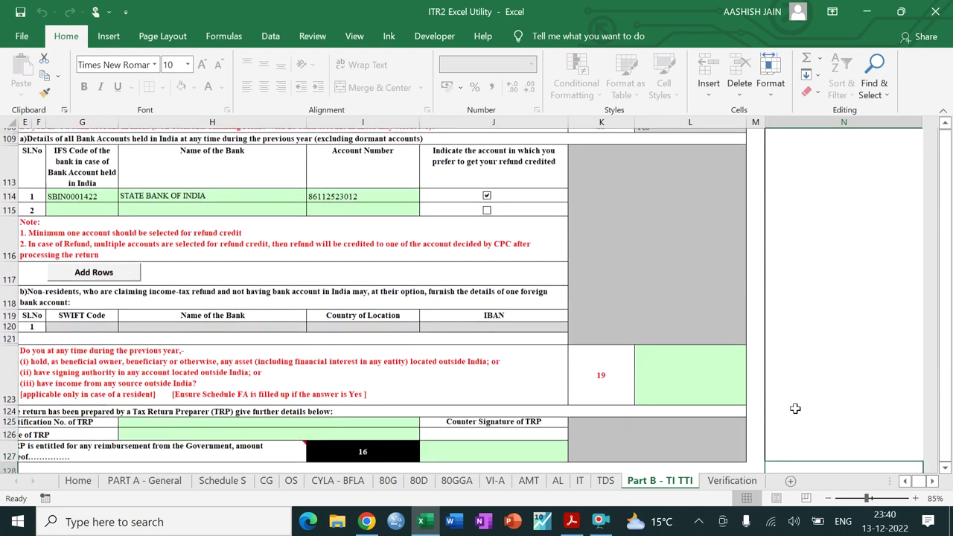
{"action": "double_click", "coordinate": [723, 385]}
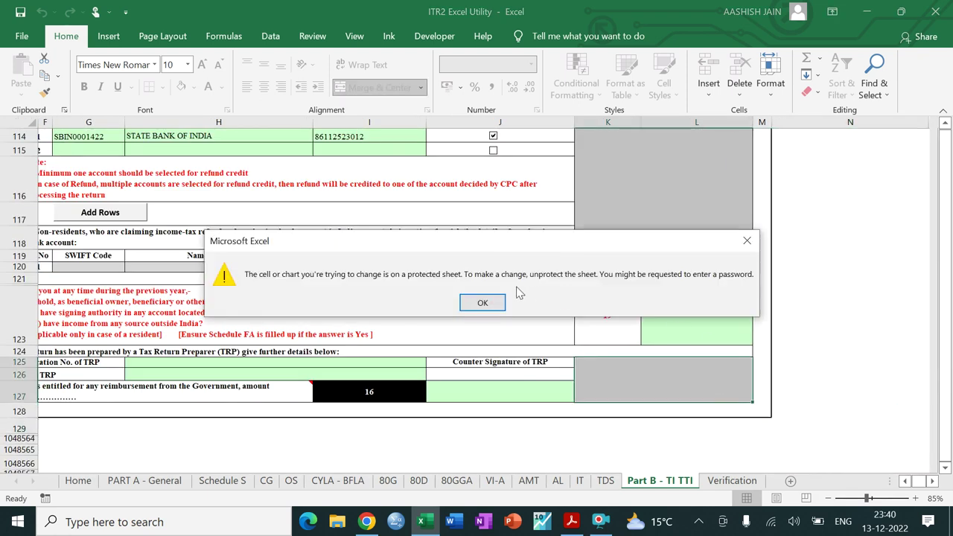
{"action": "left_click", "coordinate": [482, 303]}
{"action": "left_click", "coordinate": [701, 327]}
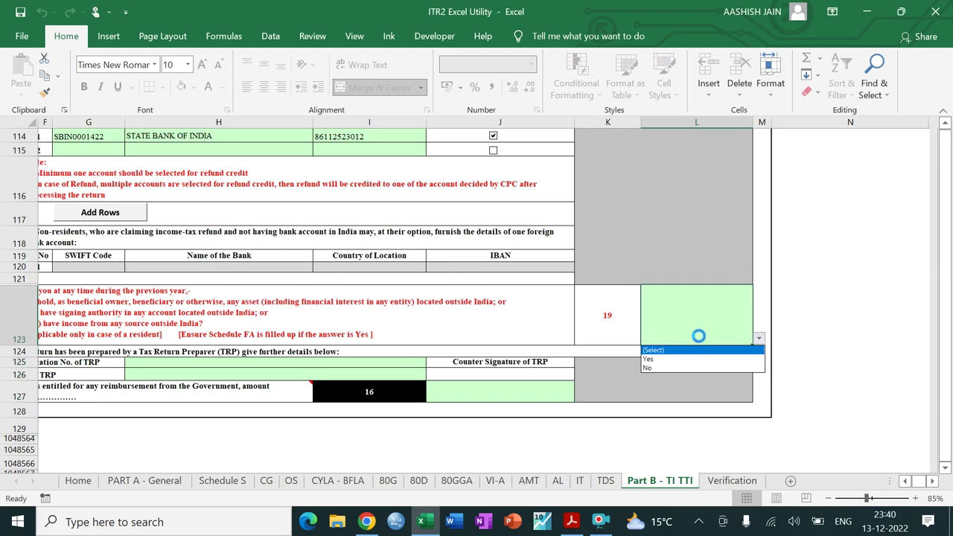
{"action": "left_click", "coordinate": [690, 367]}
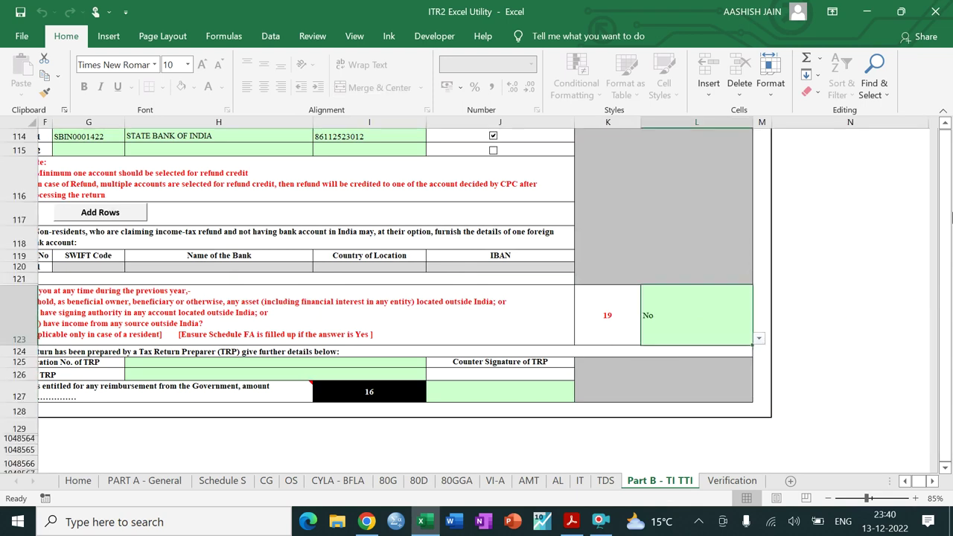
{"action": "left_click_drag", "start_coordinate": [943, 298], "coordinate": [948, 218]}
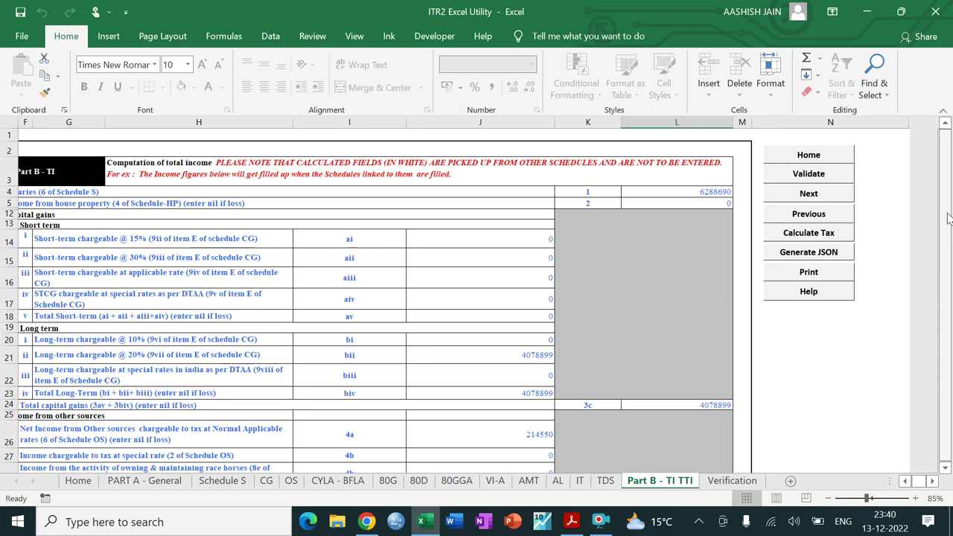
{"action": "left_click", "coordinate": [821, 179]}
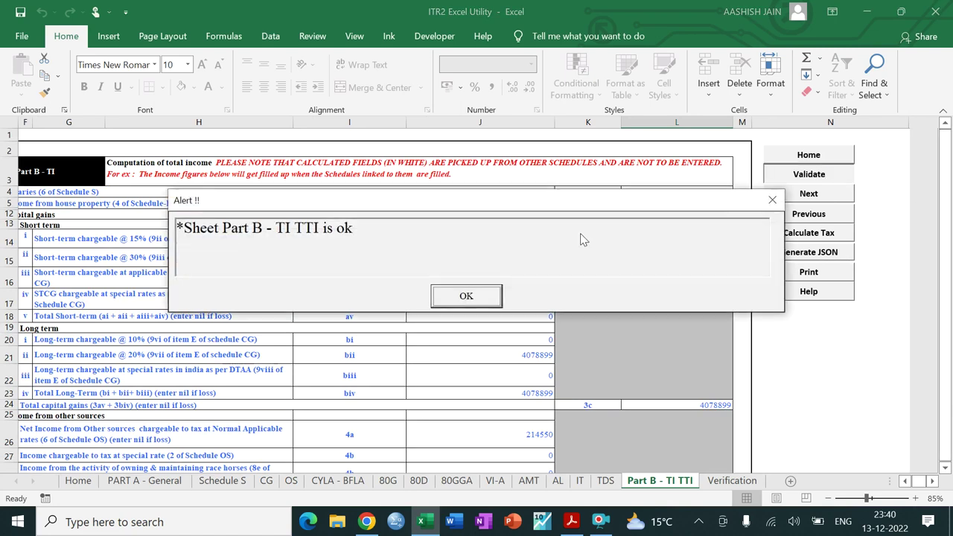
{"action": "left_click", "coordinate": [467, 298]}
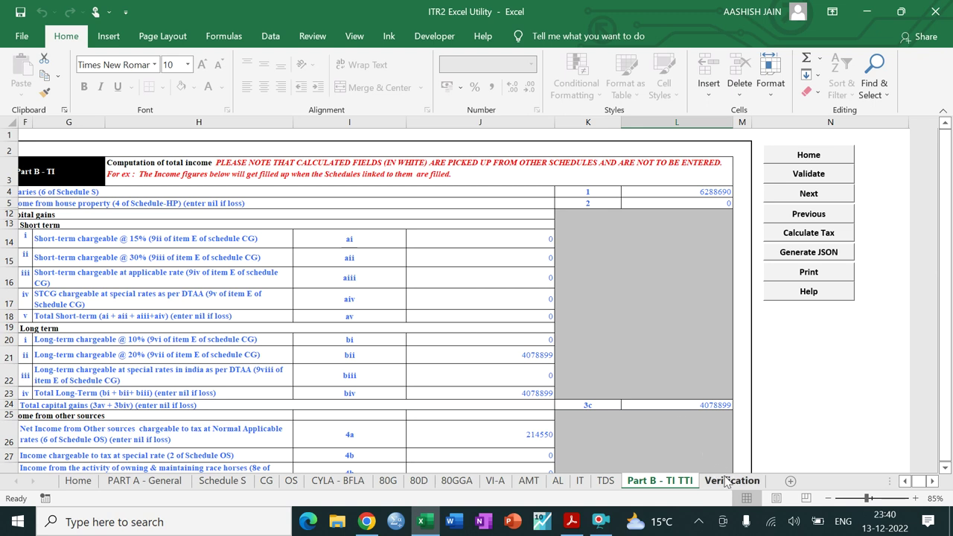
Step: Enter BSR code 0003490, date 02/06/2021, challan 24 and amount 80000 in IT row 1
{"action": "left_click", "coordinate": [801, 198]}
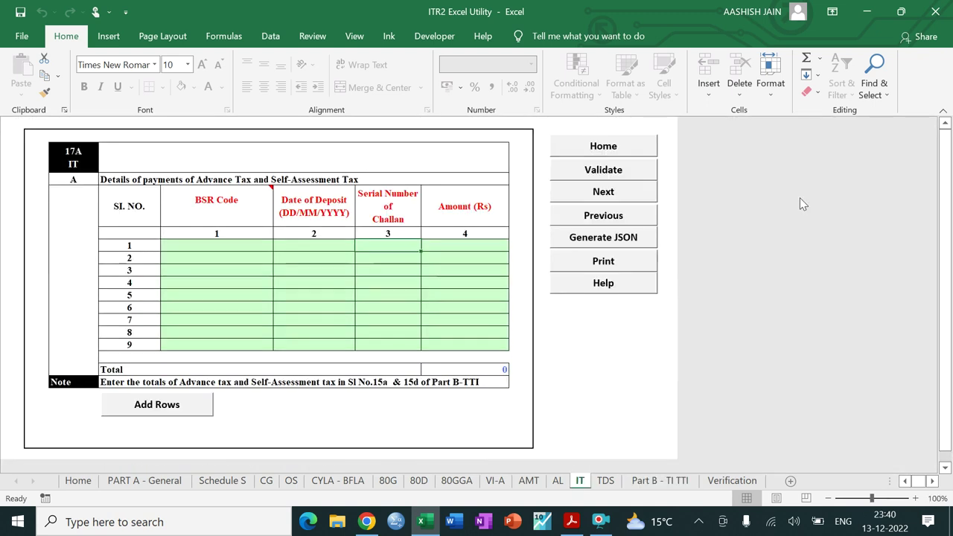
{"action": "left_click", "coordinate": [214, 246]}
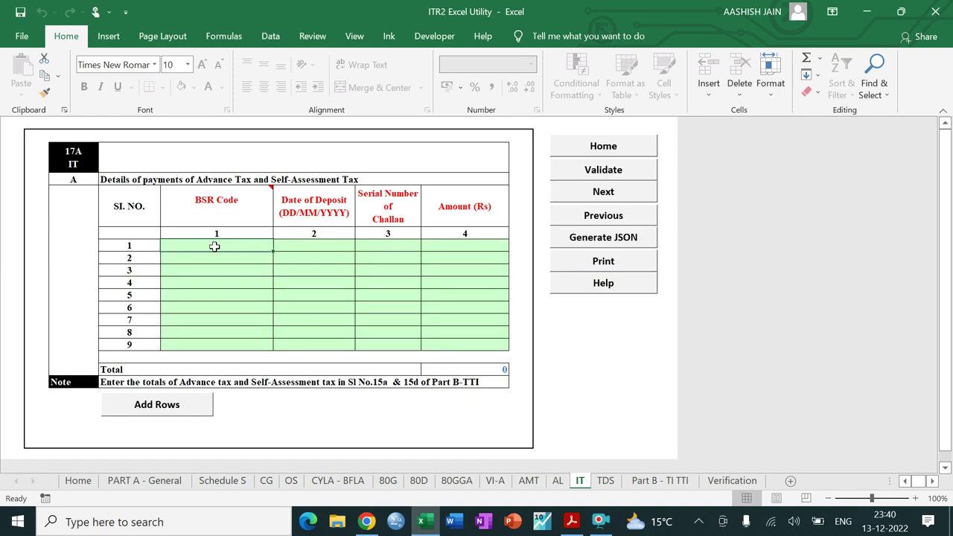
{"action": "type", "text": "0003490"}
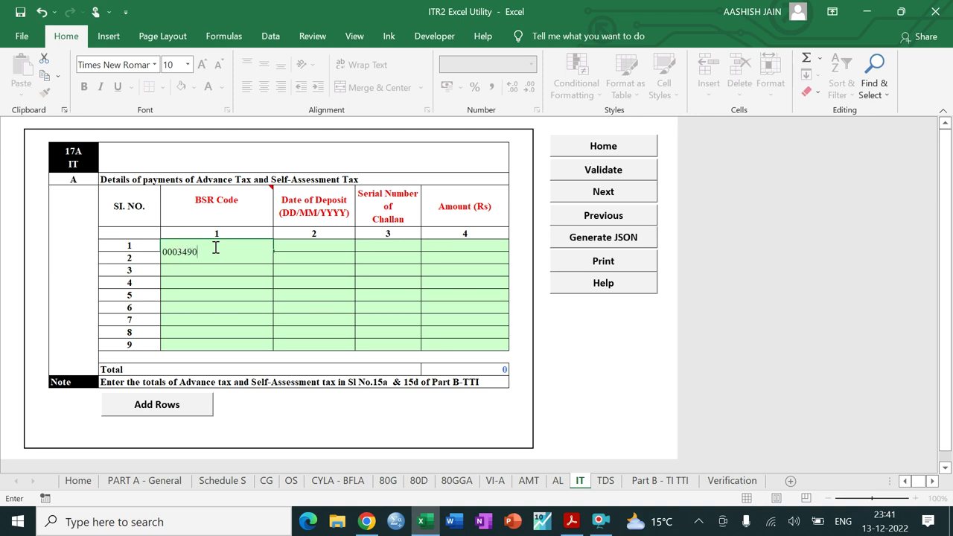
{"action": "key", "text": "Tab"}
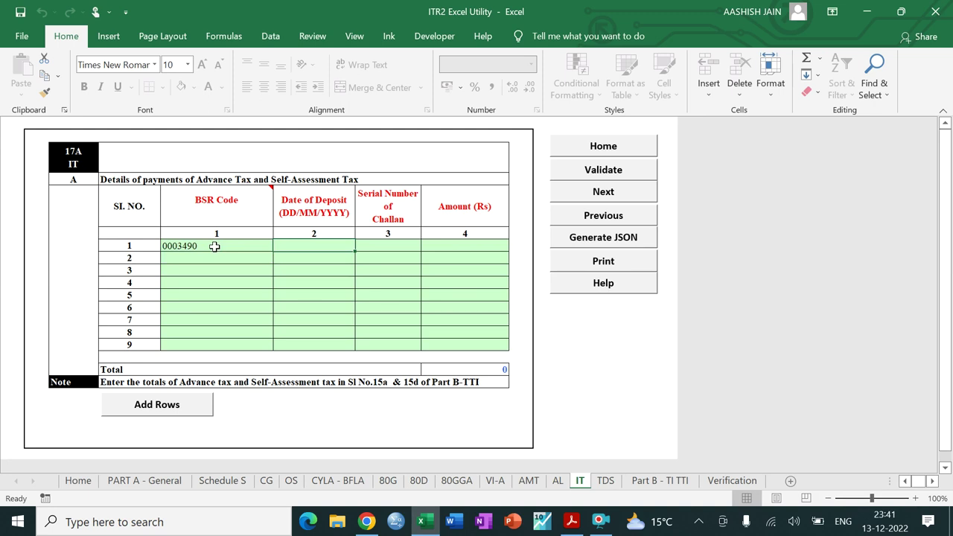
{"action": "type", "text": "02"}
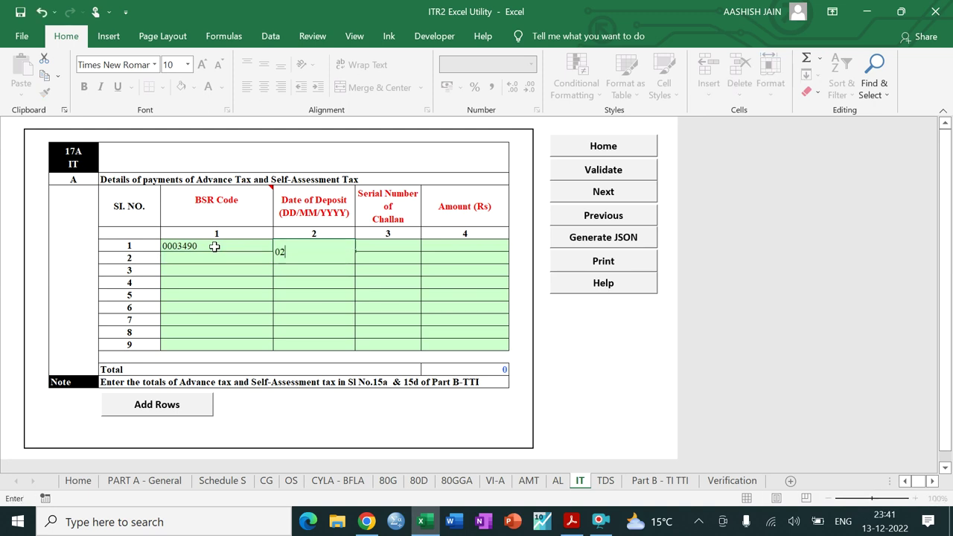
{"action": "type", "text": "/06/2021"}
{"action": "key", "text": "Tab"}
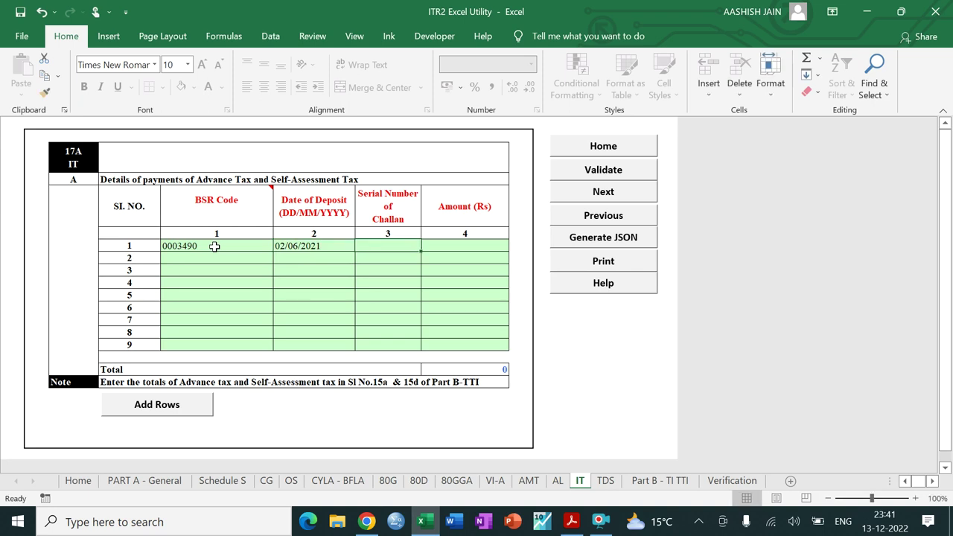
{"action": "type", "text": "24"}
{"action": "key", "text": "Tab"}
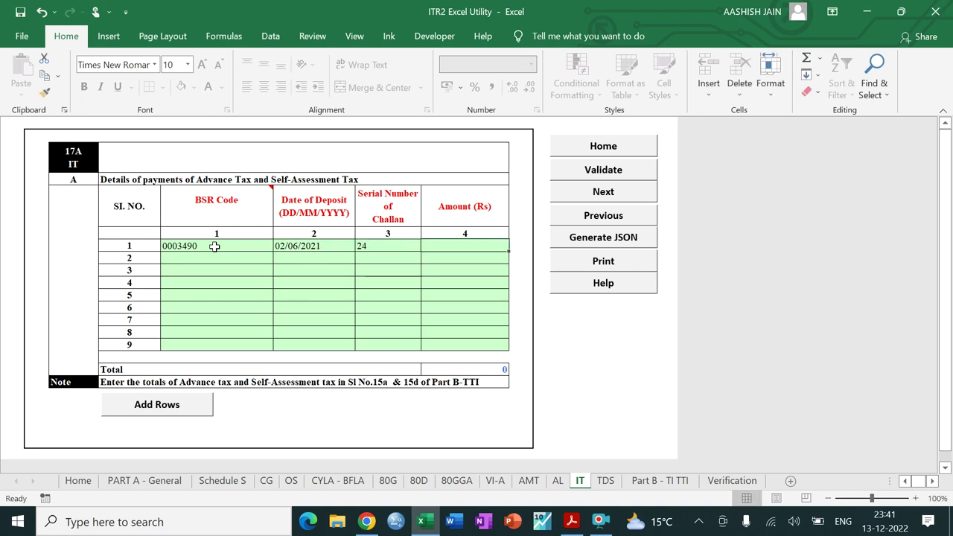
{"action": "type", "text": "80000"}
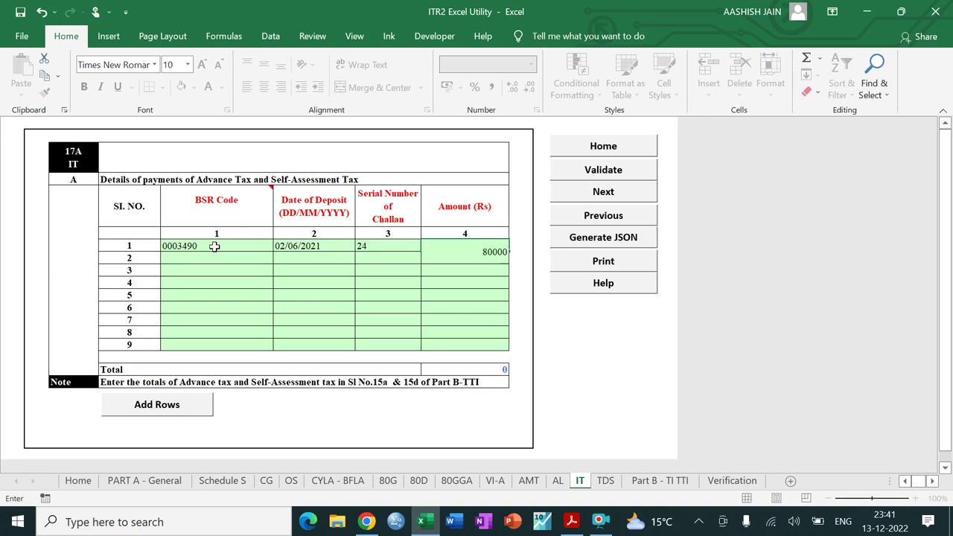
{"action": "key", "text": "Return"}
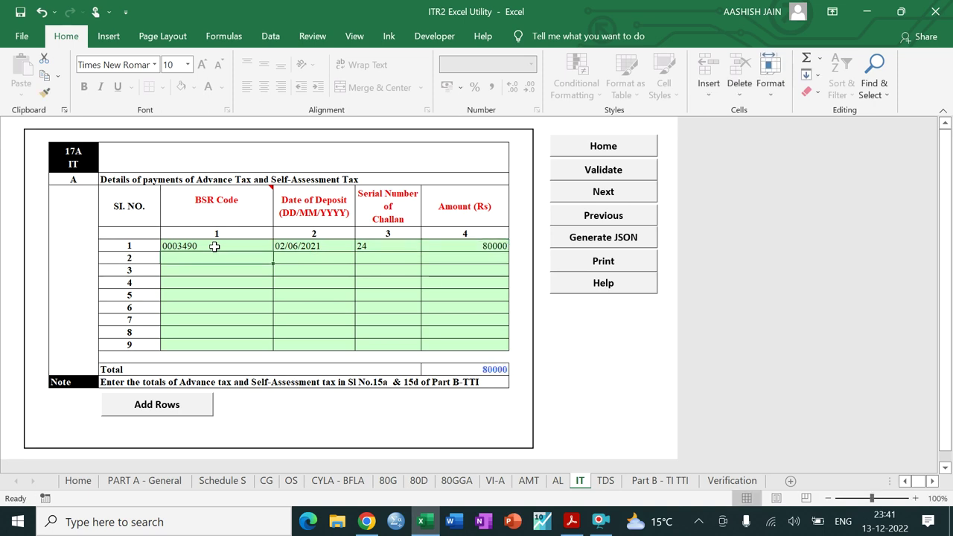
Step: Validate the IT sheet and continue to the TDS sheet
{"action": "left_click", "coordinate": [575, 176]}
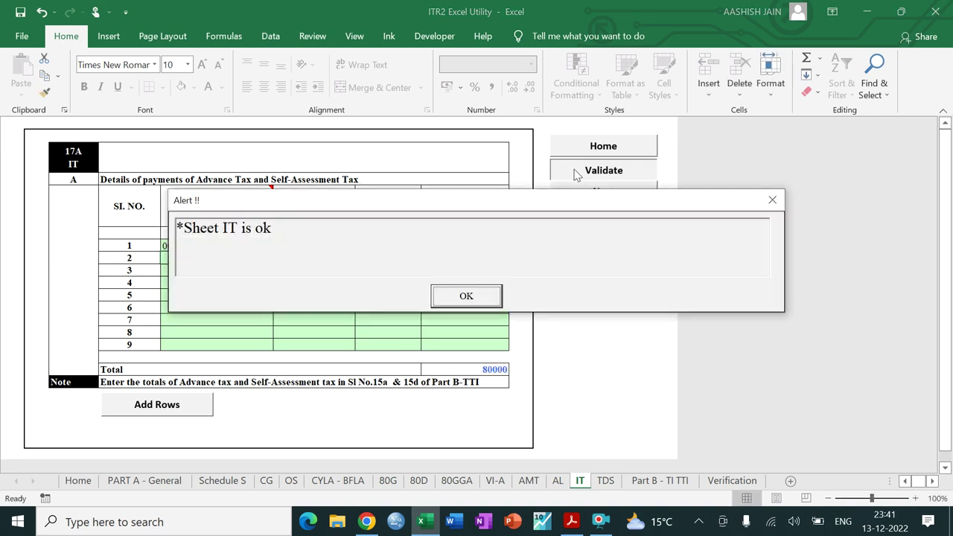
{"action": "left_click", "coordinate": [448, 301]}
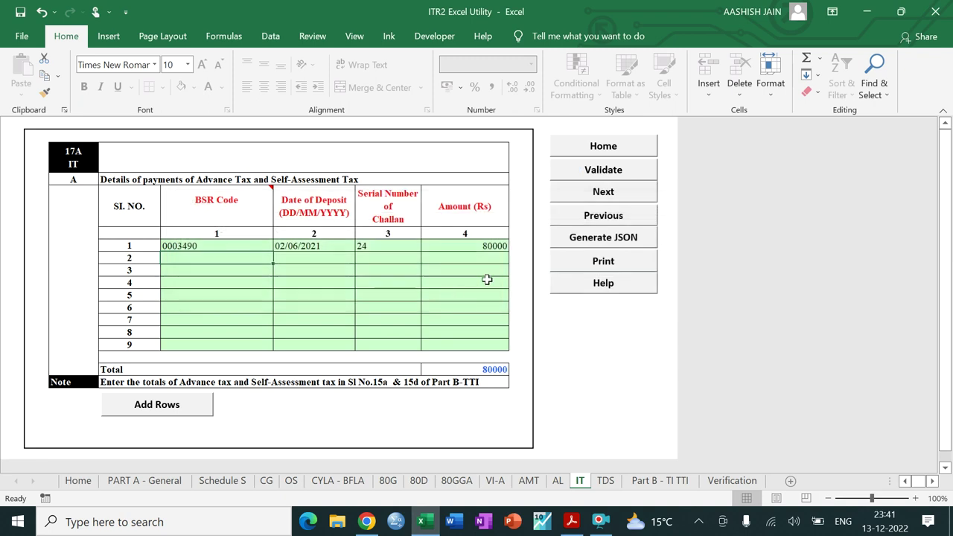
{"action": "left_click", "coordinate": [587, 195]}
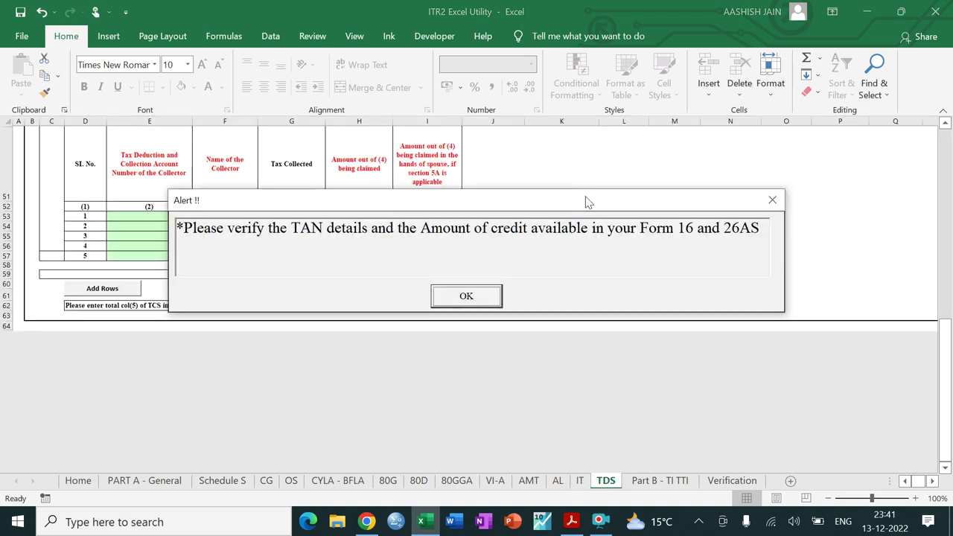
Step: Enter the employer's TAN and name AMAR TEXTILES LTD in row 8, fixing a misplaced entry
{"action": "left_click", "coordinate": [466, 296]}
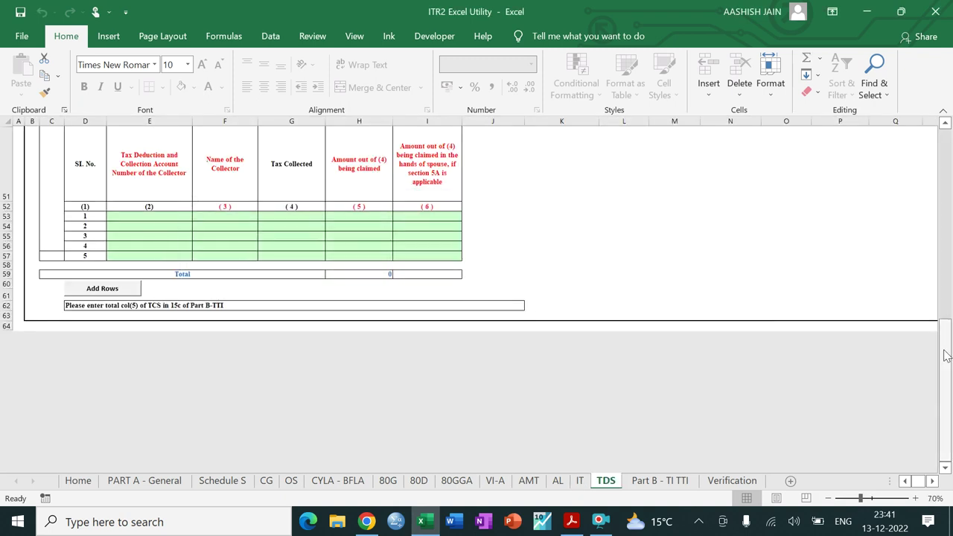
{"action": "left_click_drag", "start_coordinate": [945, 391], "coordinate": [946, 131]}
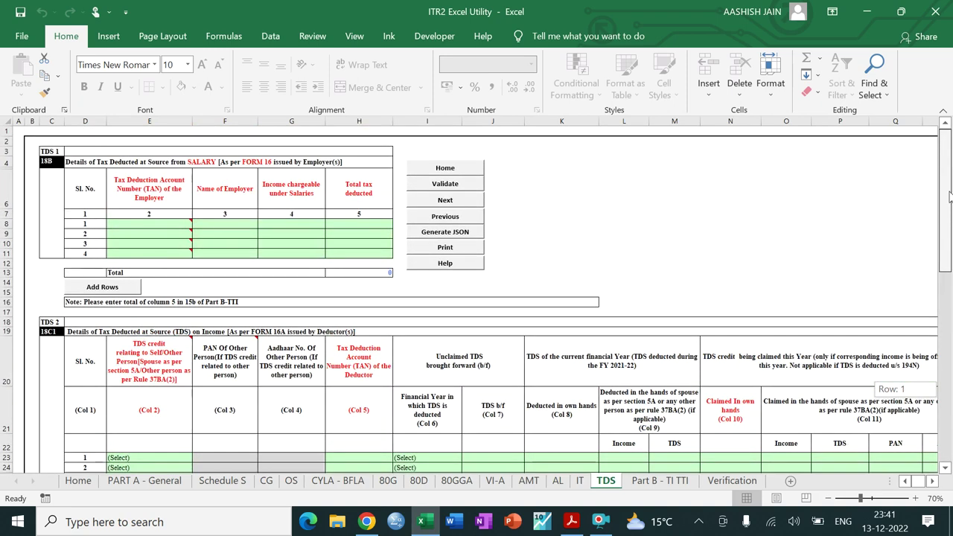
{"action": "left_click", "coordinate": [159, 222]}
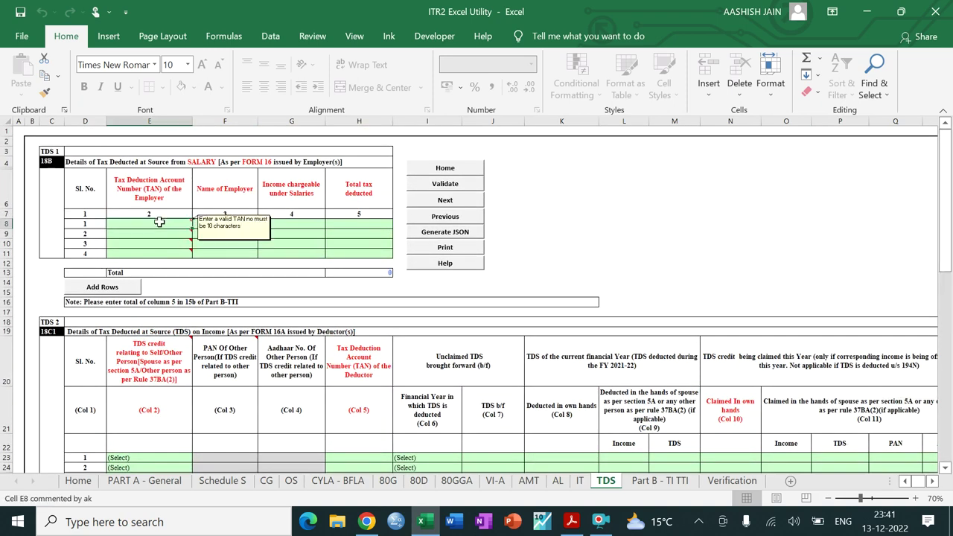
{"action": "type", "text": "AMAN"}
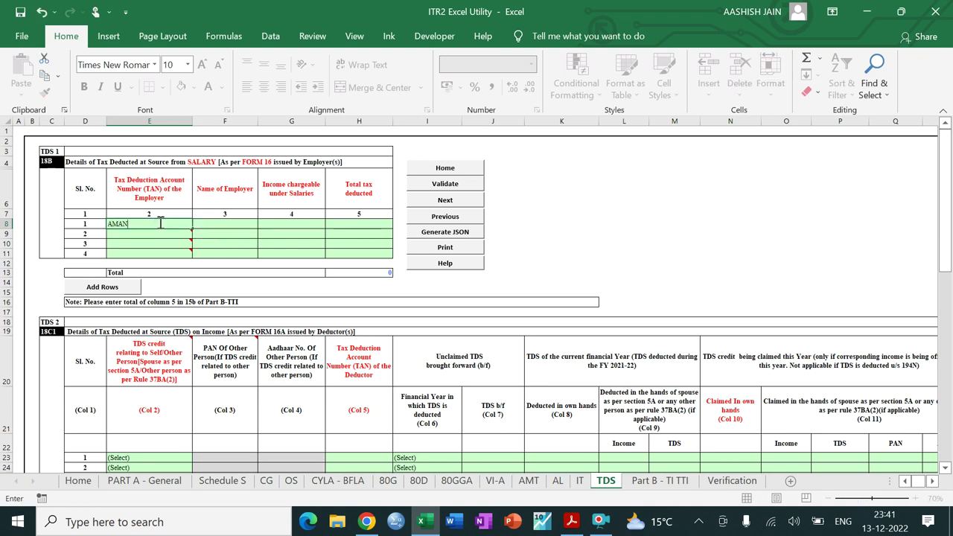
{"action": "key", "text": "BackSpace"}
{"action": "type", "text": "R TEXTILES LTD"}
{"action": "key", "text": "Return"}
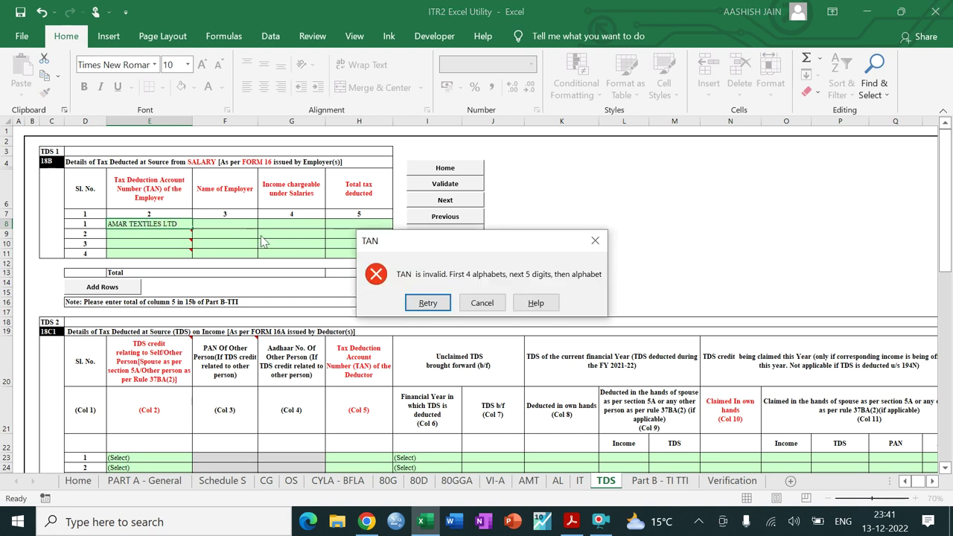
{"action": "left_click", "coordinate": [482, 302]}
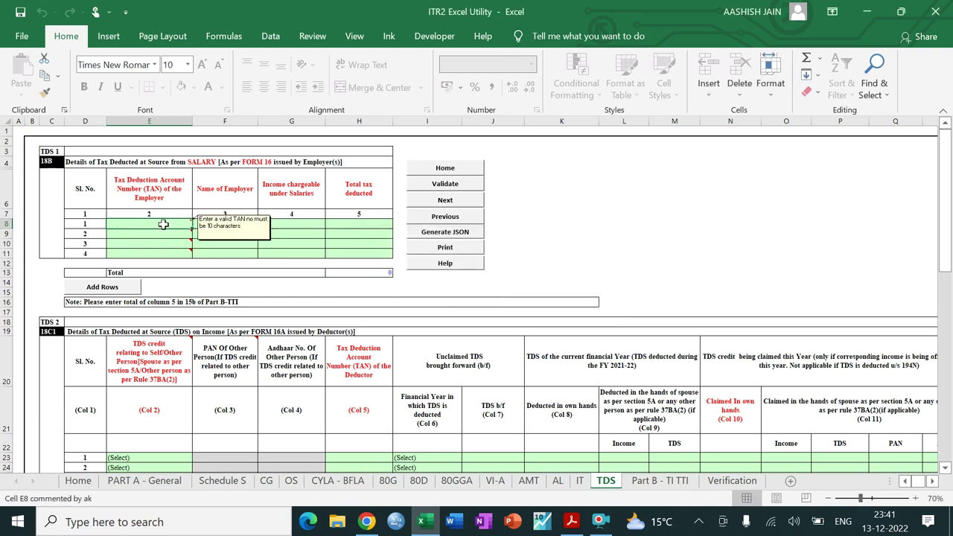
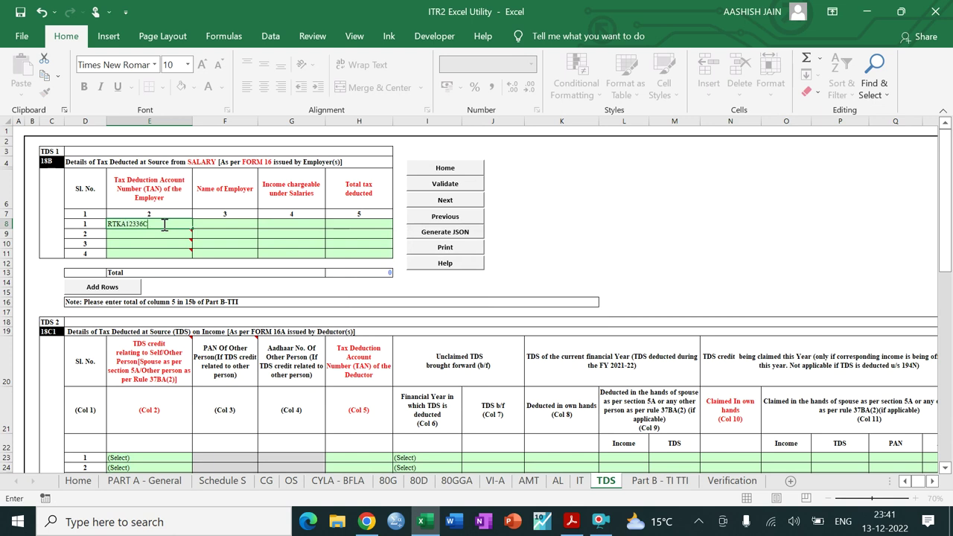
{"action": "key", "text": "Tab"}
{"action": "type", "text": "AMA"}
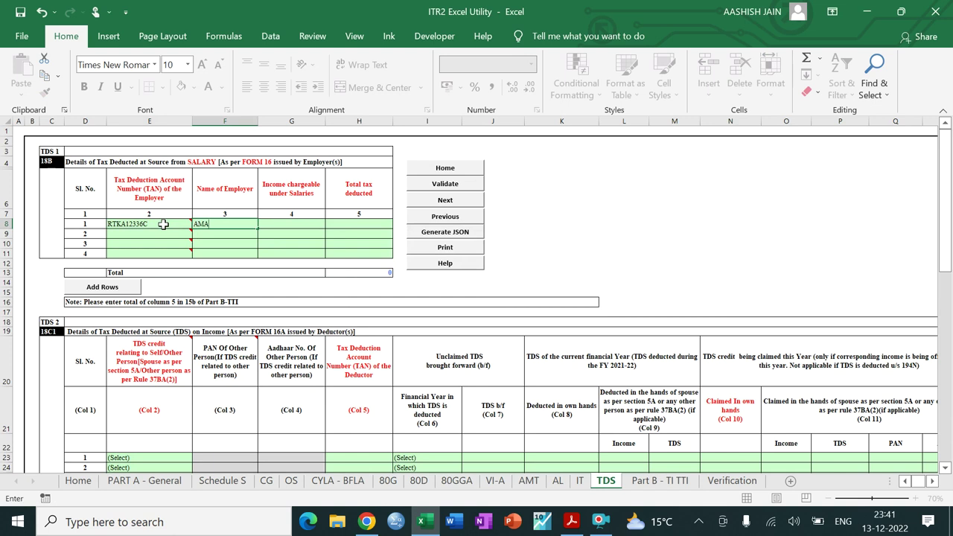
{"action": "type", "text": "R TEXTILES LTD"}
{"action": "key", "text": "Tab"}
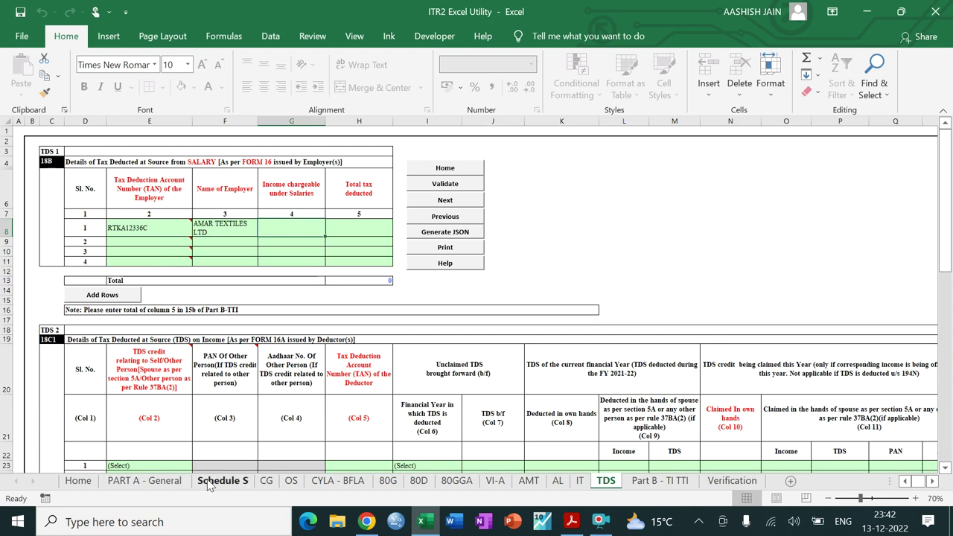
Step: Check Schedule S, then enter salary income 6288690 and tax deducted 1855000
{"action": "left_click", "coordinate": [215, 482]}
{"action": "left_click_drag", "start_coordinate": [946, 268], "coordinate": [945, 452]}
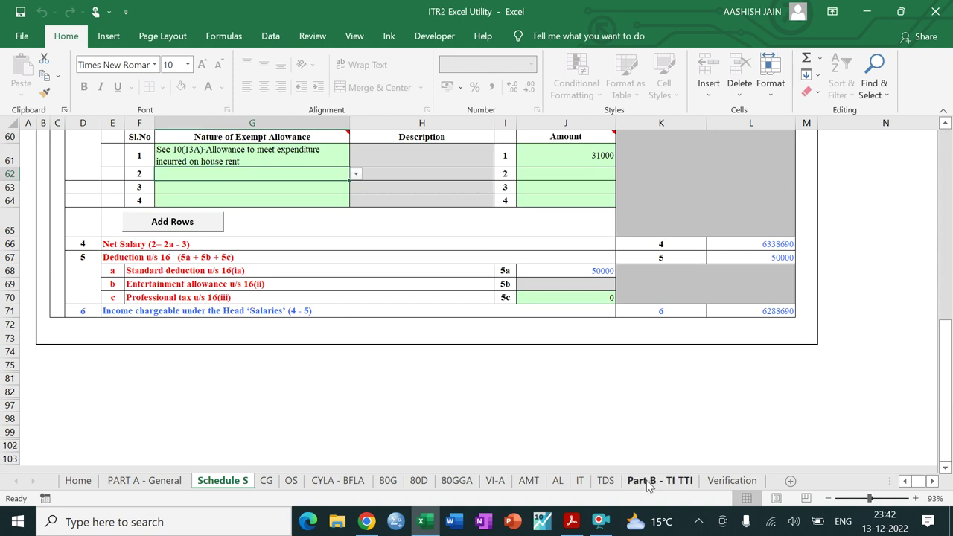
{"action": "left_click", "coordinate": [605, 481]}
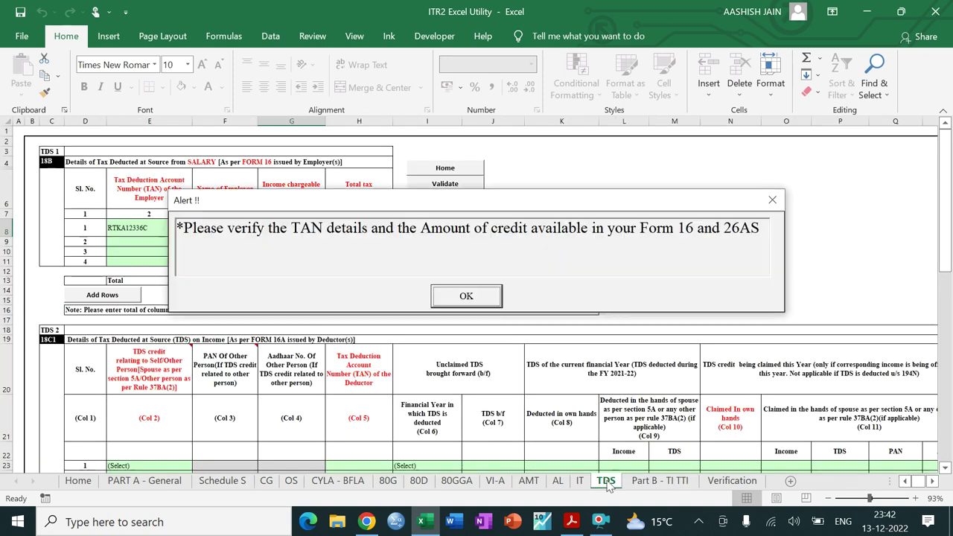
{"action": "left_click", "coordinate": [446, 298]}
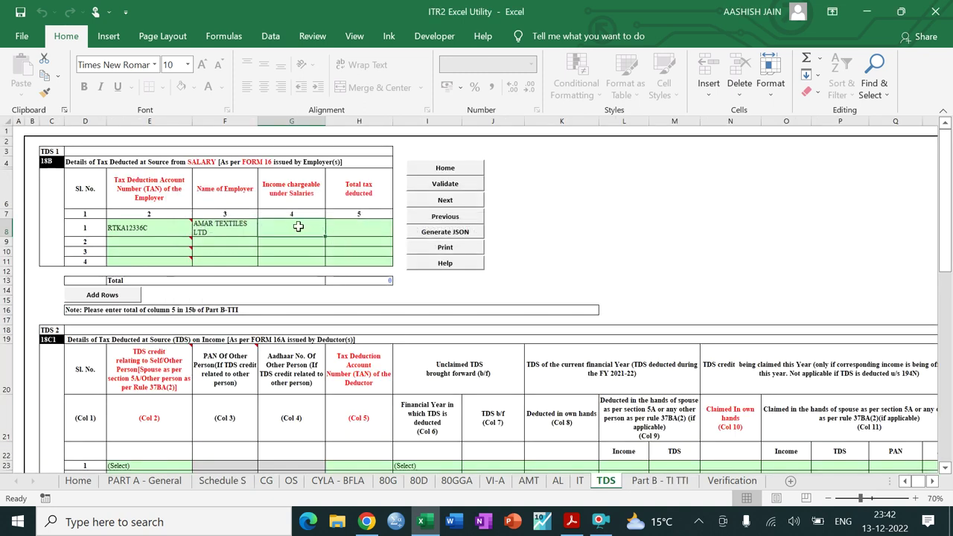
{"action": "type", "text": "62"}
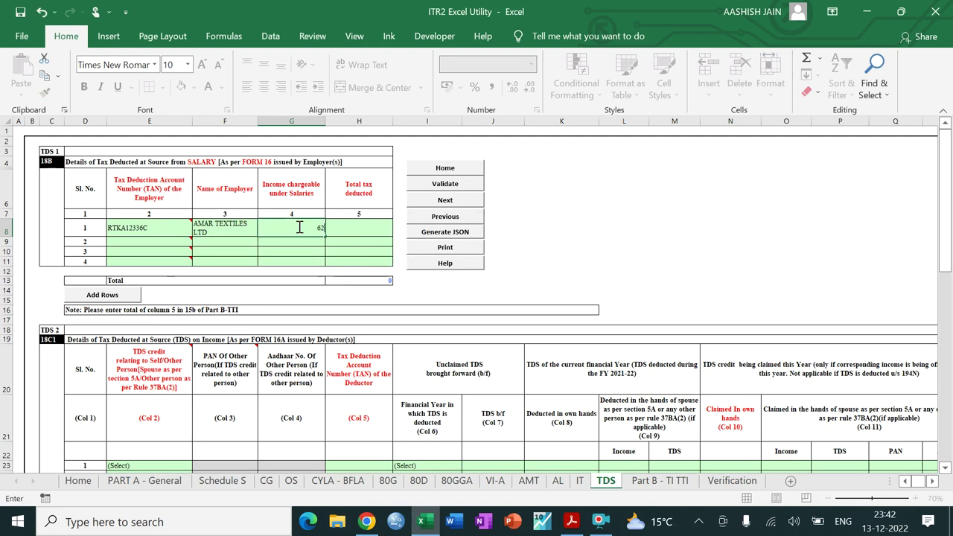
{"action": "type", "text": "88690"}
{"action": "key", "text": "Tab"}
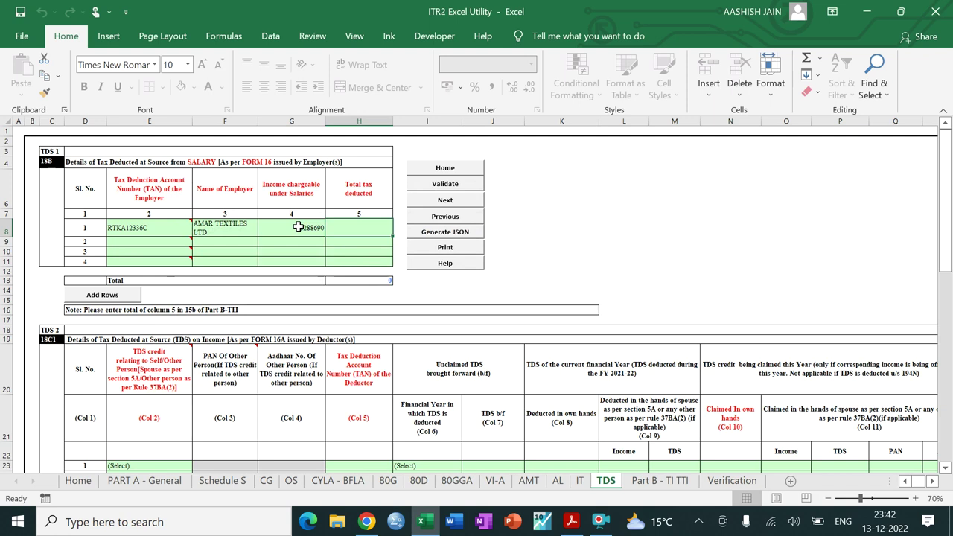
{"action": "type", "text": "1855000"}
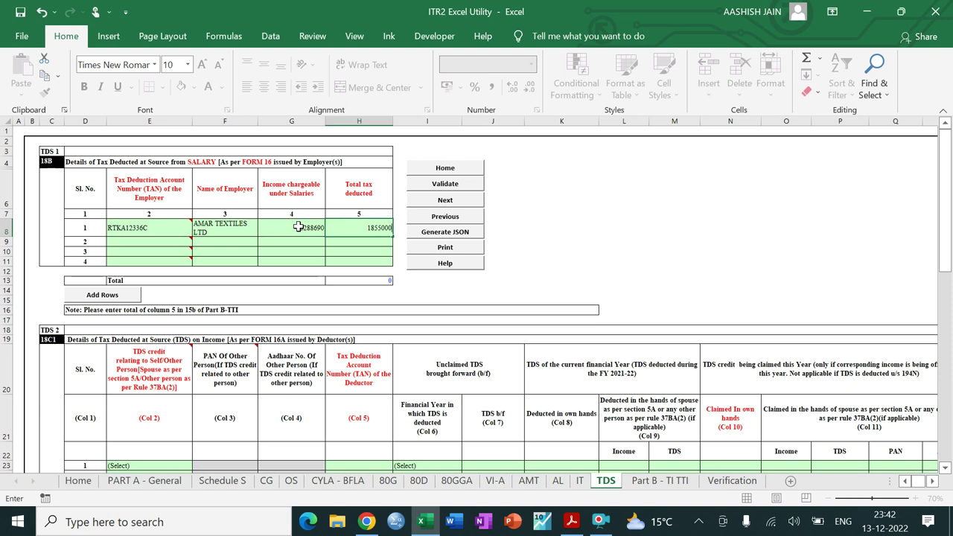
{"action": "key", "text": "Return"}
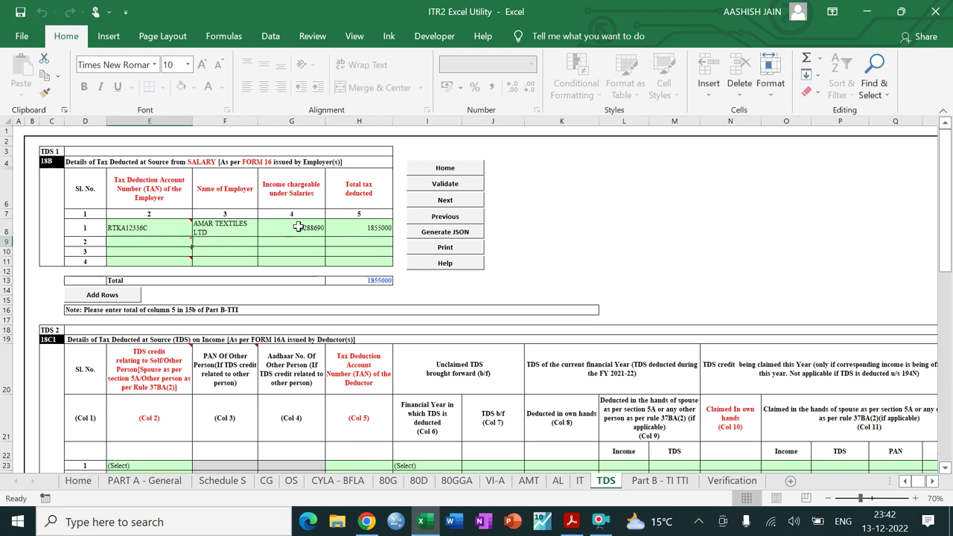
{"action": "left_click_drag", "start_coordinate": [947, 244], "coordinate": [945, 282]}
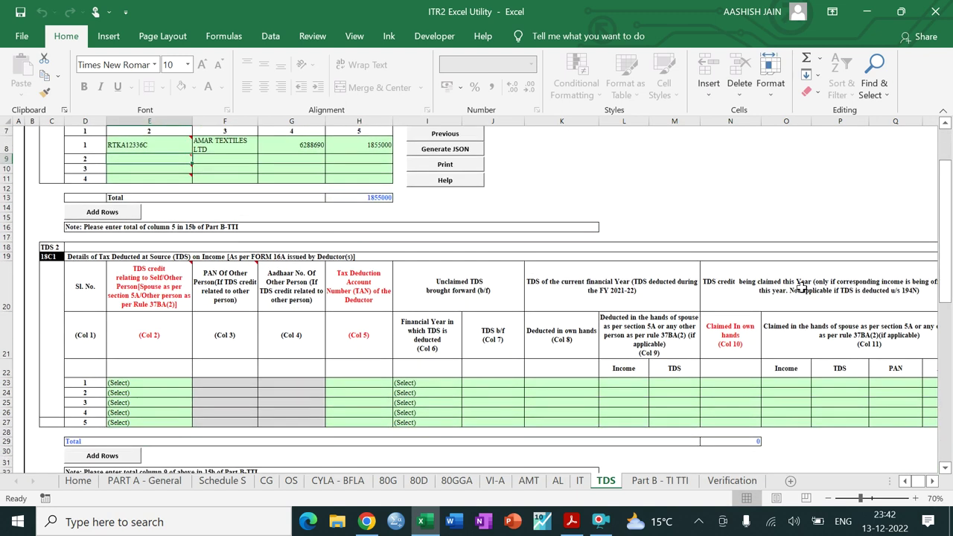
Step: Mark the Form 16A TDS credit as Self and enter the deductor's TAN
{"action": "left_click", "coordinate": [171, 384]}
{"action": "key", "text": "alt+Down"}
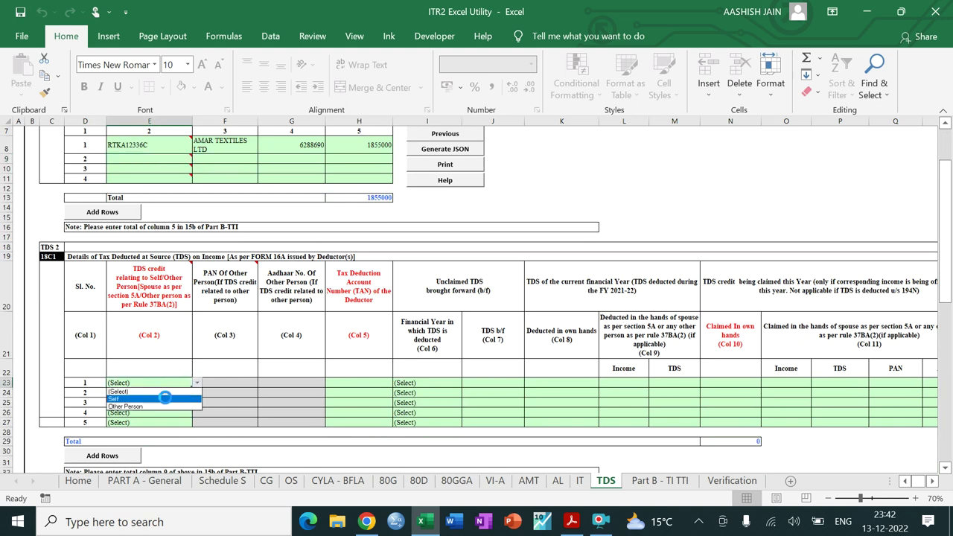
{"action": "left_click", "coordinate": [164, 399]}
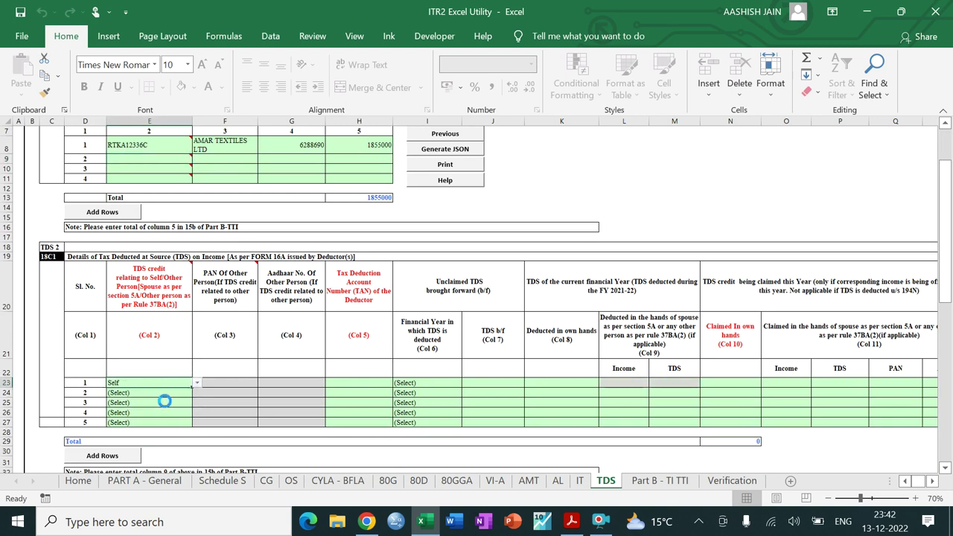
{"action": "left_click", "coordinate": [381, 383]}
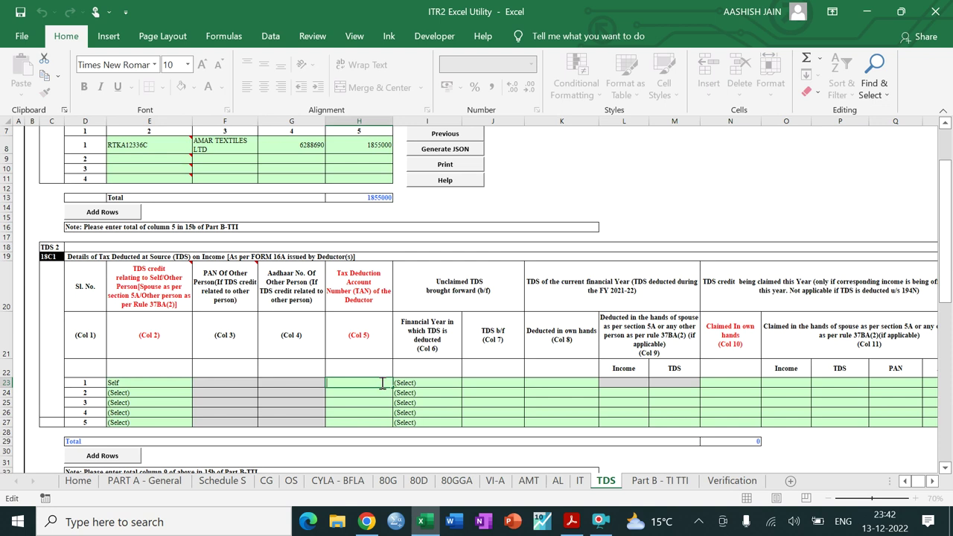
{"action": "left_click", "coordinate": [437, 383]}
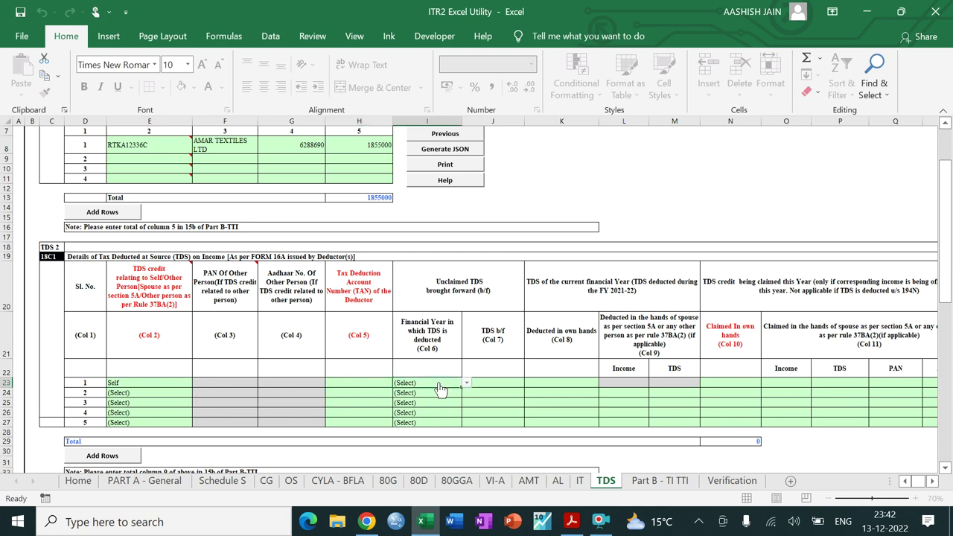
{"action": "left_click", "coordinate": [367, 382]}
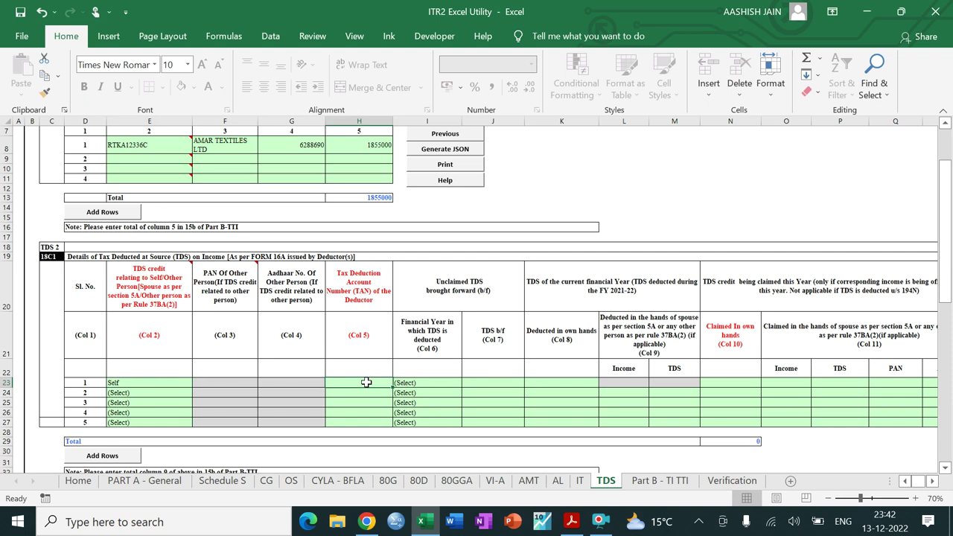
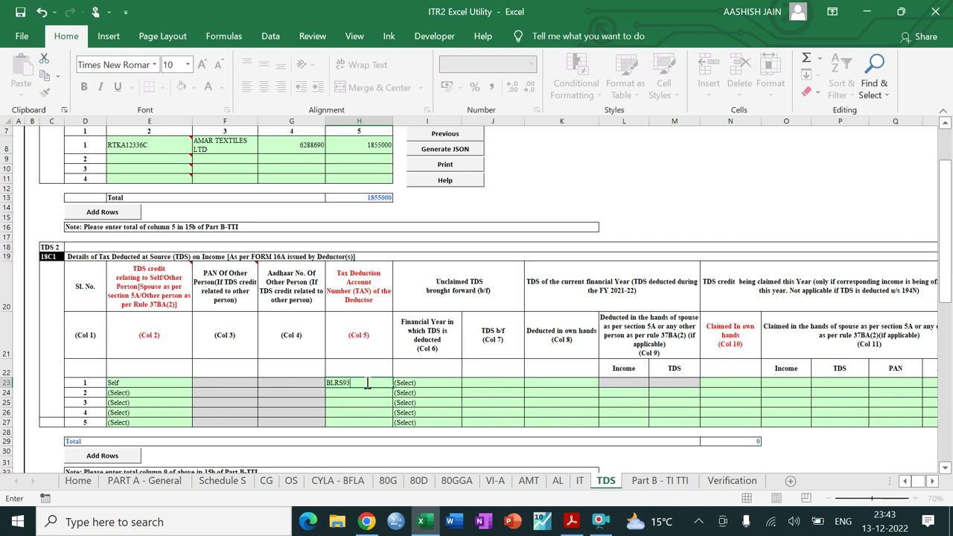
{"action": "key", "text": "Tab"}
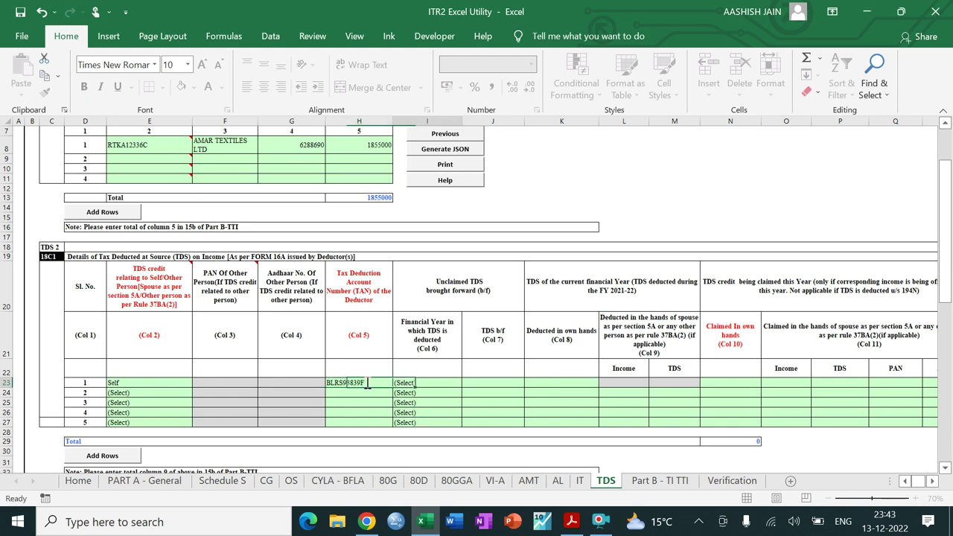
Step: Set financial year 2020, 20000 brought forward and claimed, and gross amount 200000
{"action": "key", "text": "alt+Down"}
{"action": "left_click", "coordinate": [421, 400]}
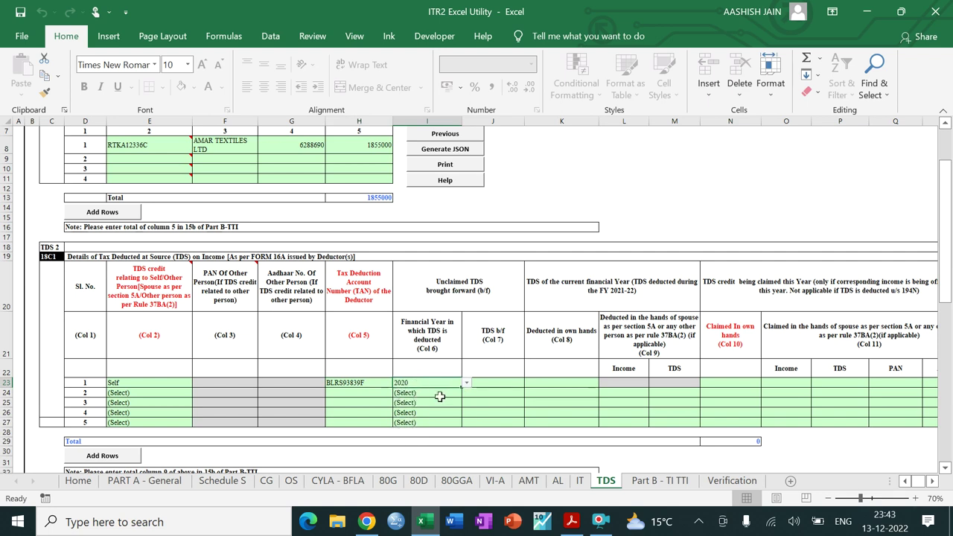
{"action": "left_click", "coordinate": [504, 382]}
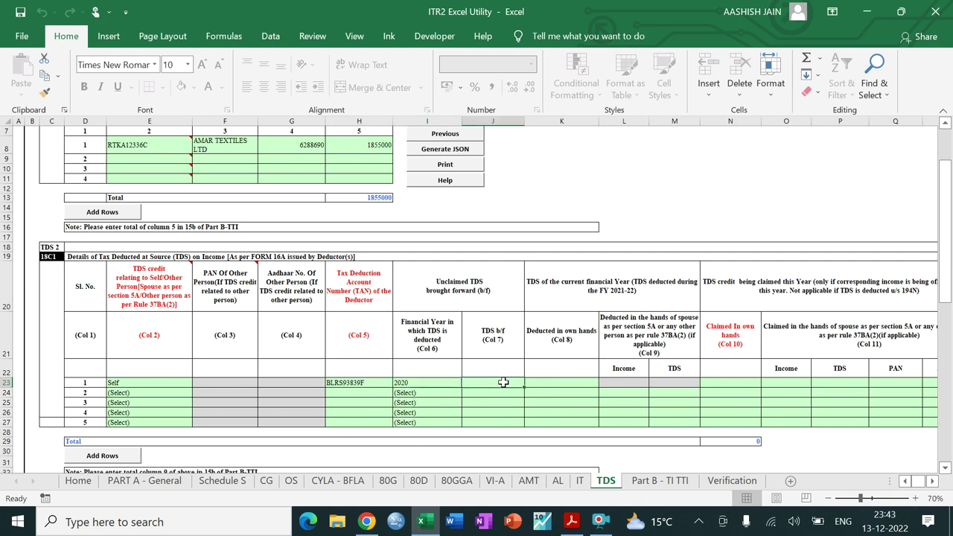
{"action": "type", "text": "20000"}
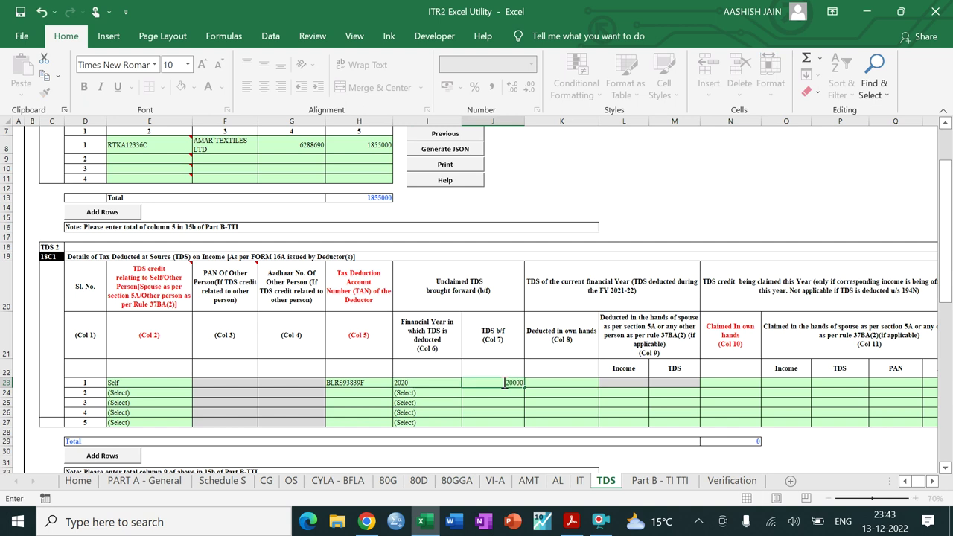
{"action": "key", "text": "Tab"}
{"action": "key", "text": "Tab"}
{"action": "key", "text": "Tab"}
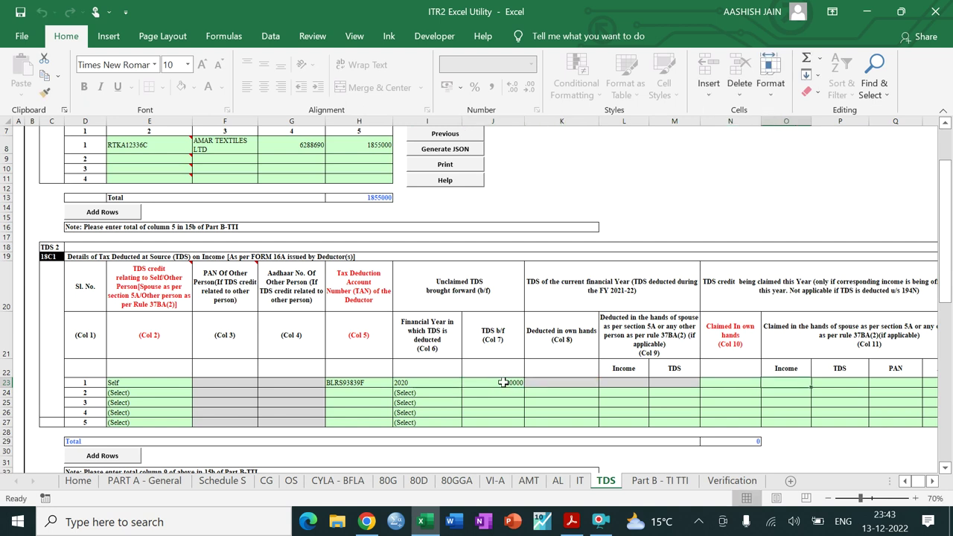
{"action": "key", "text": "shift+Tab"}
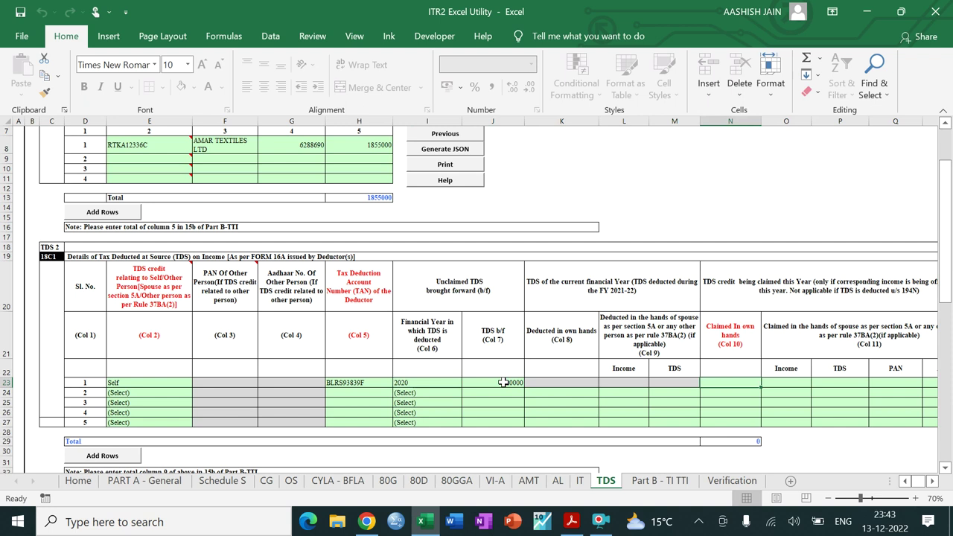
{"action": "type", "text": "20000"}
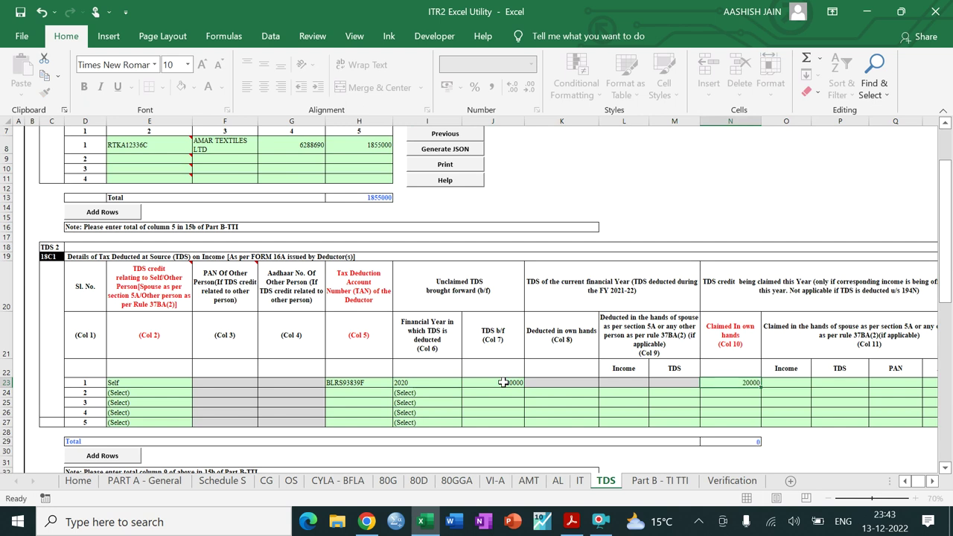
{"action": "key", "text": "Tab"}
{"action": "key", "text": "Tab"}
{"action": "key", "text": "Tab"}
{"action": "key", "text": "Tab"}
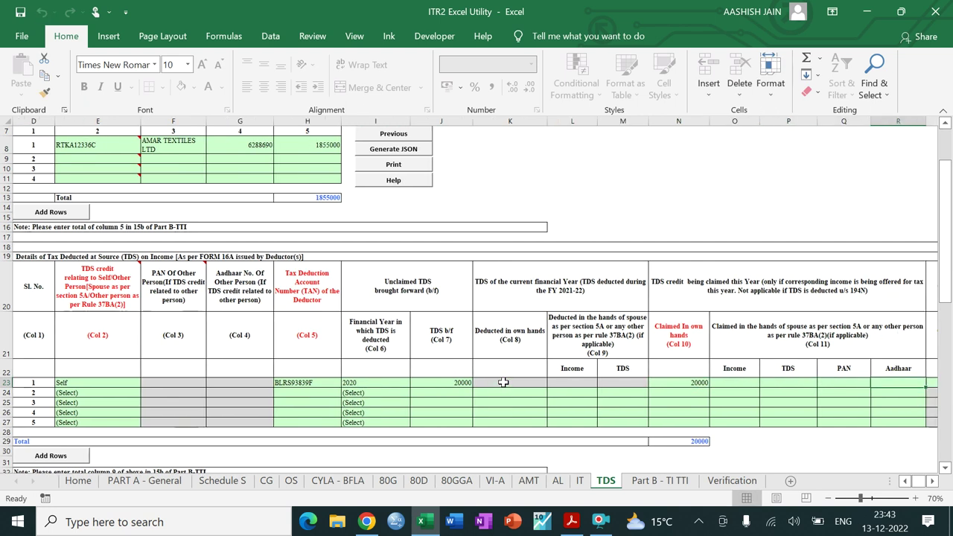
{"action": "key", "text": "Tab"}
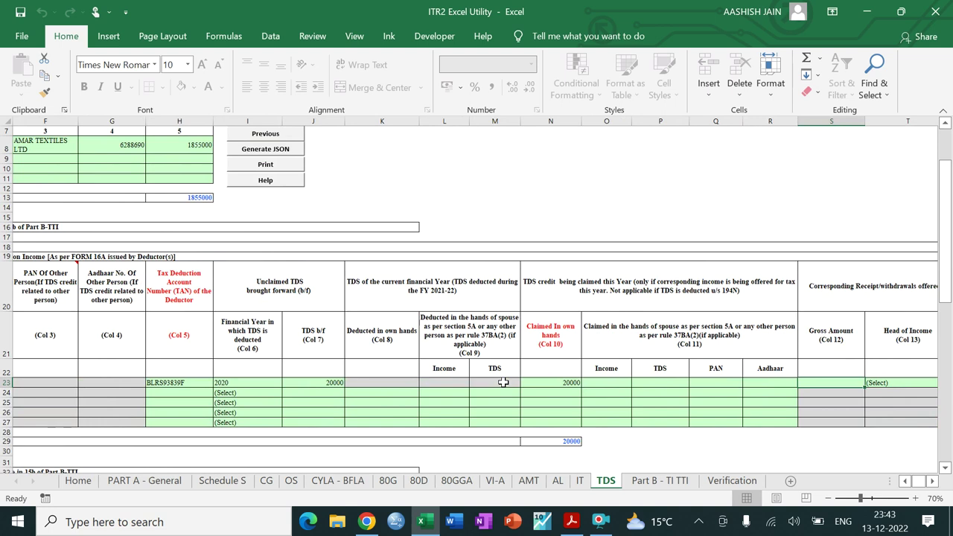
{"action": "type", "text": "2"}
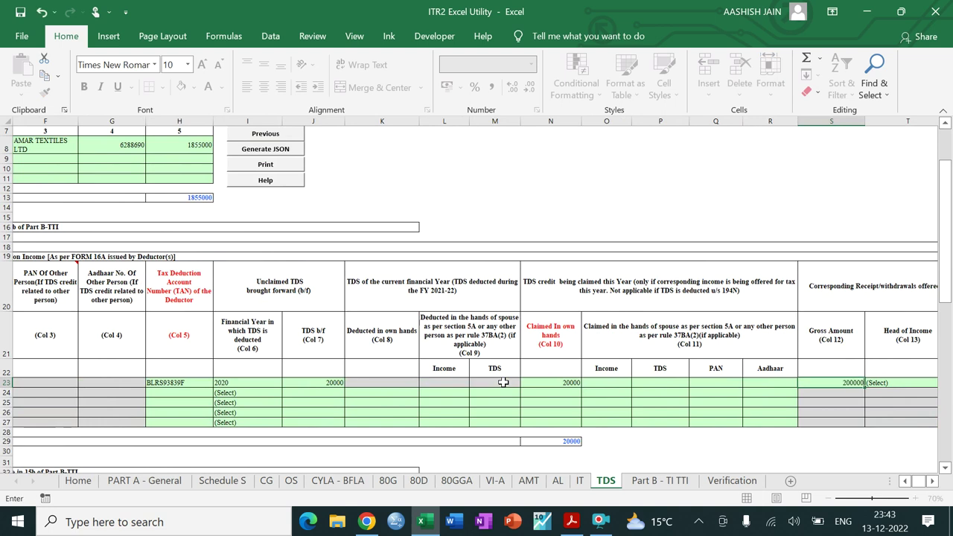
{"action": "type", "text": "00000"}
{"action": "key", "text": "Tab"}
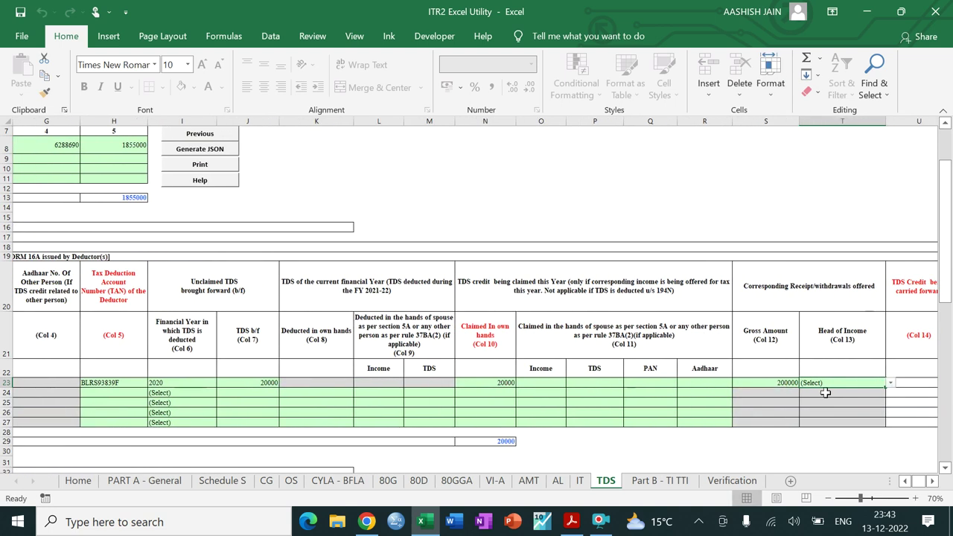
Step: Choose Income from Other Sources as head of income and validate the TDS sheet
{"action": "key", "text": "alt+Down"}
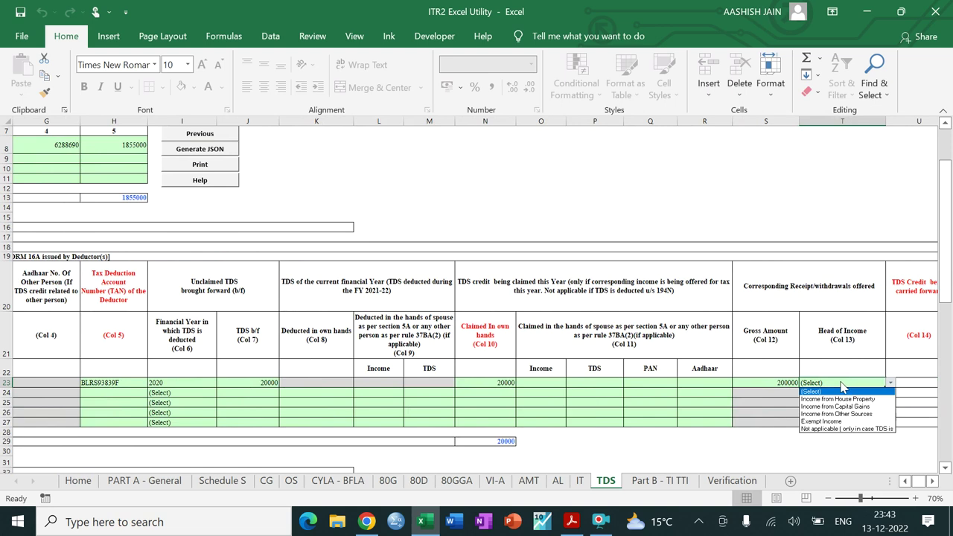
{"action": "left_click", "coordinate": [840, 414]}
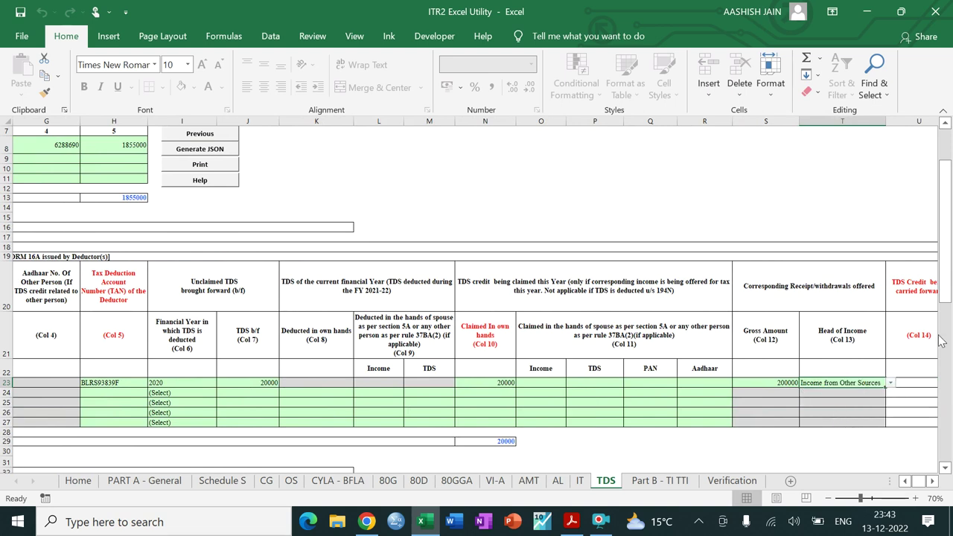
{"action": "left_click_drag", "start_coordinate": [949, 264], "coordinate": [948, 231]}
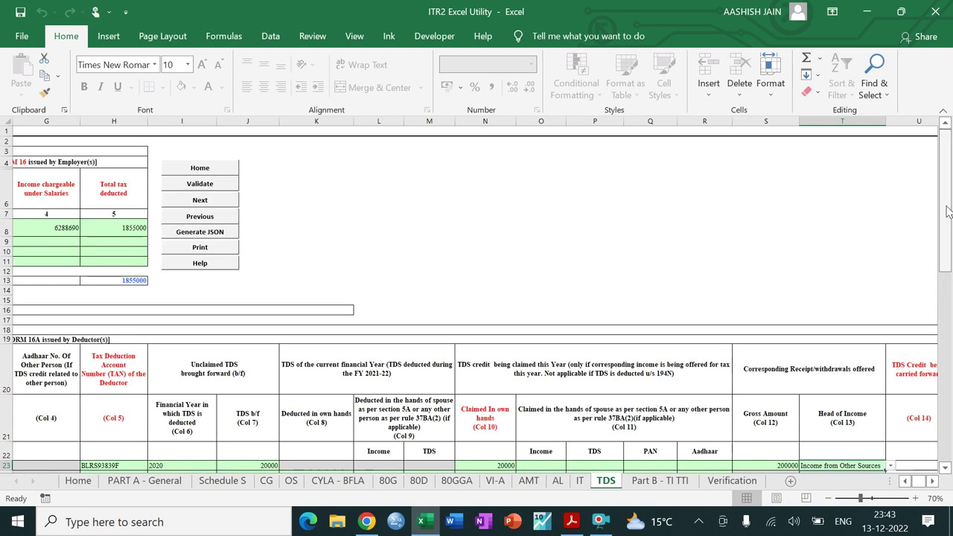
{"action": "left_click", "coordinate": [198, 185]}
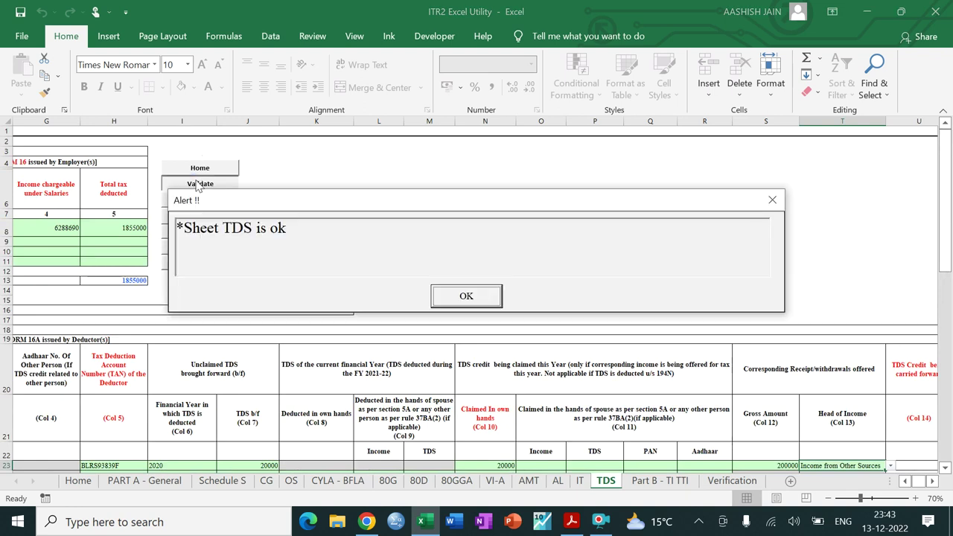
{"action": "left_click", "coordinate": [479, 305]}
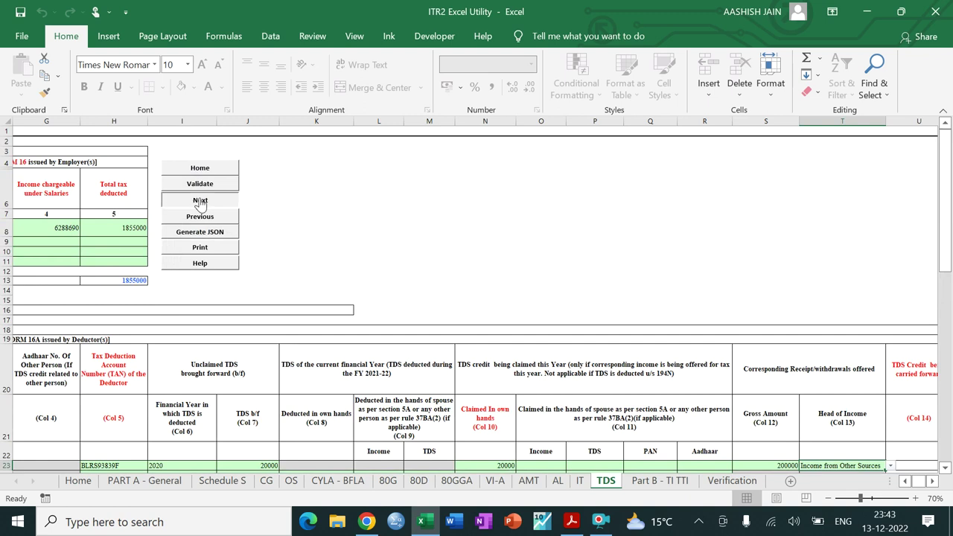
{"action": "left_click", "coordinate": [718, 483]}
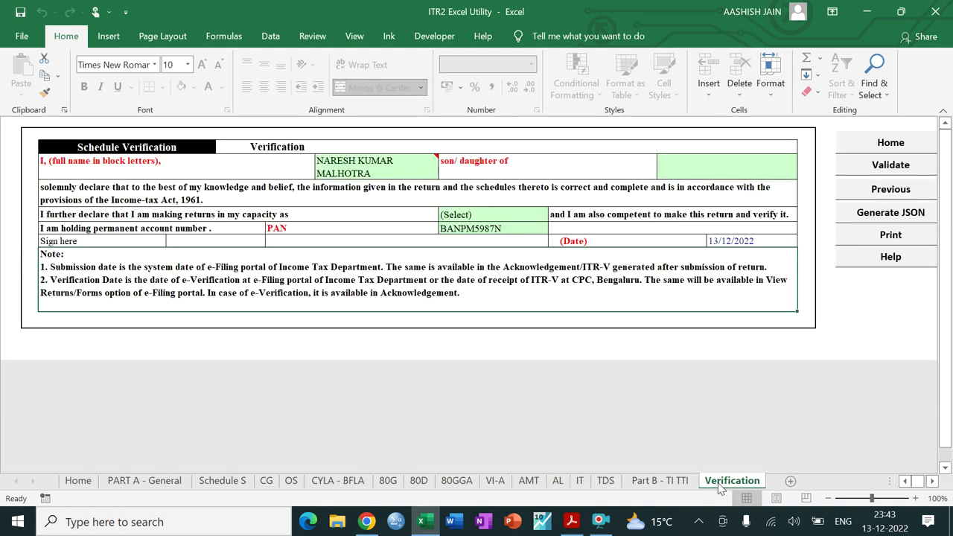
Step: Enter the father's full name and choose Self as the filing capacity
{"action": "left_click", "coordinate": [701, 170]}
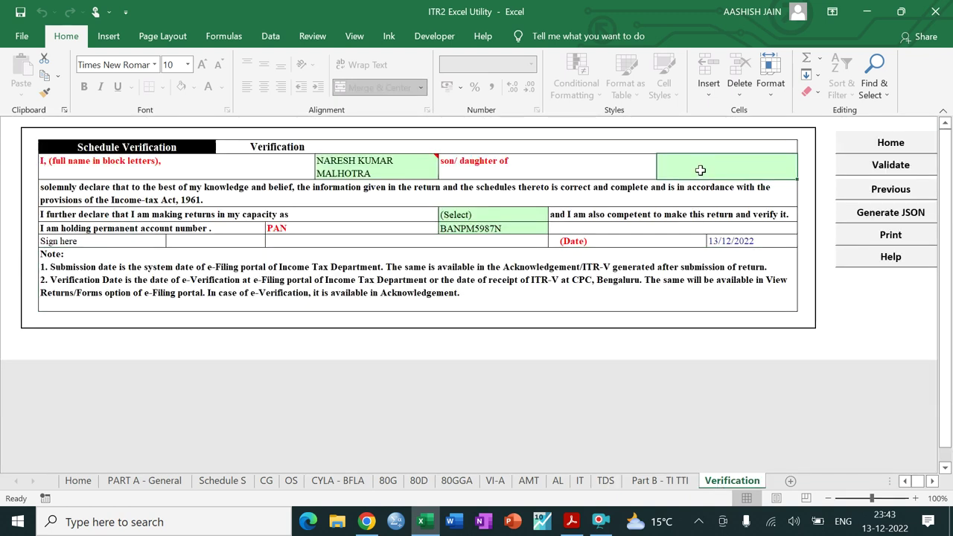
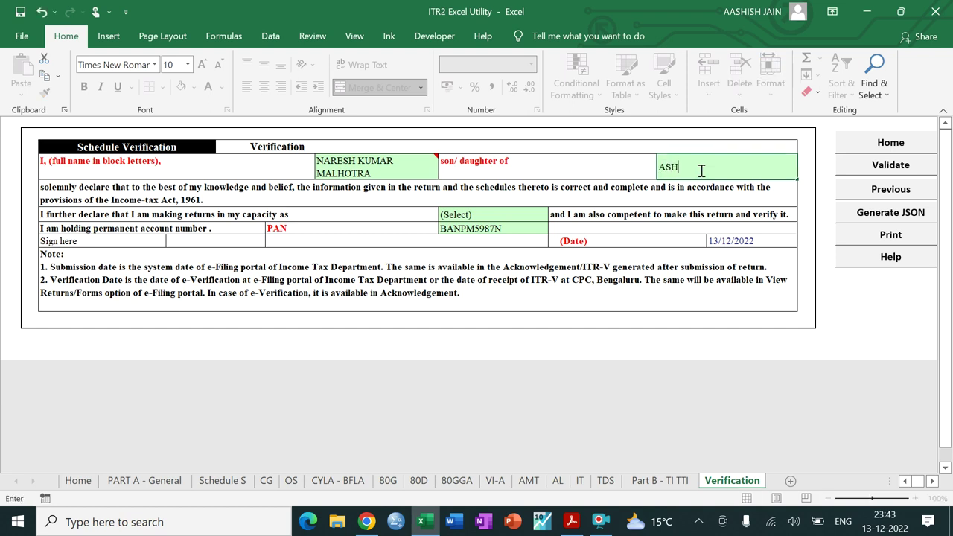
{"action": "key", "text": "Return"}
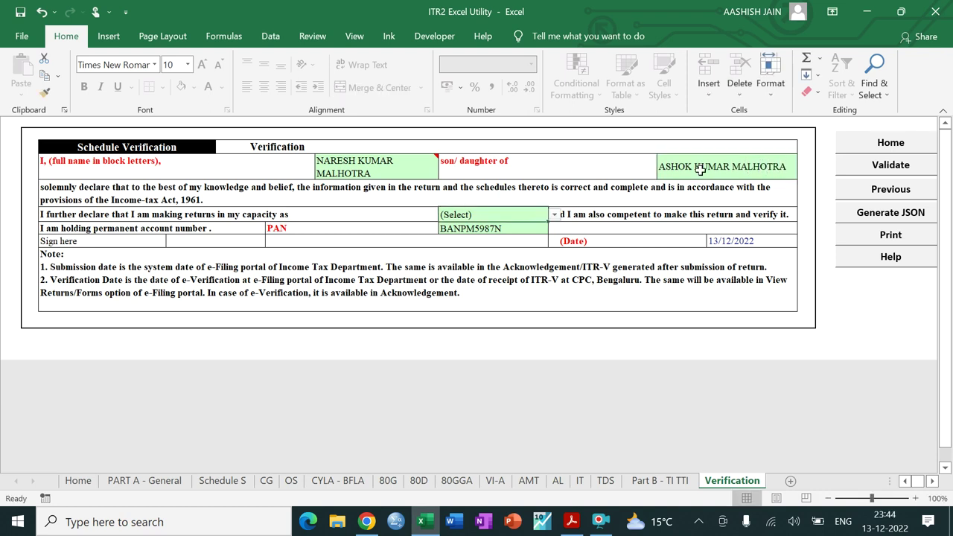
{"action": "key", "text": "alt+Down"}
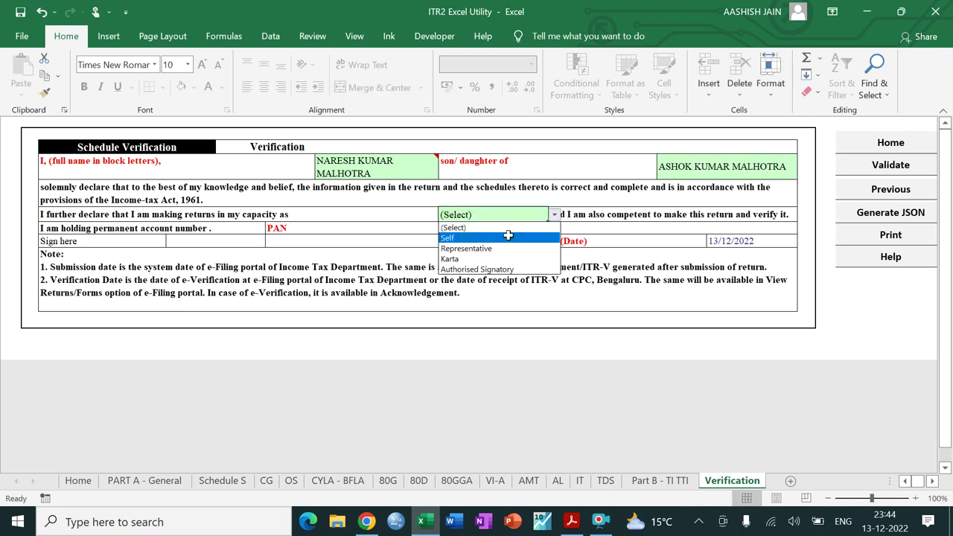
{"action": "left_click", "coordinate": [507, 236]}
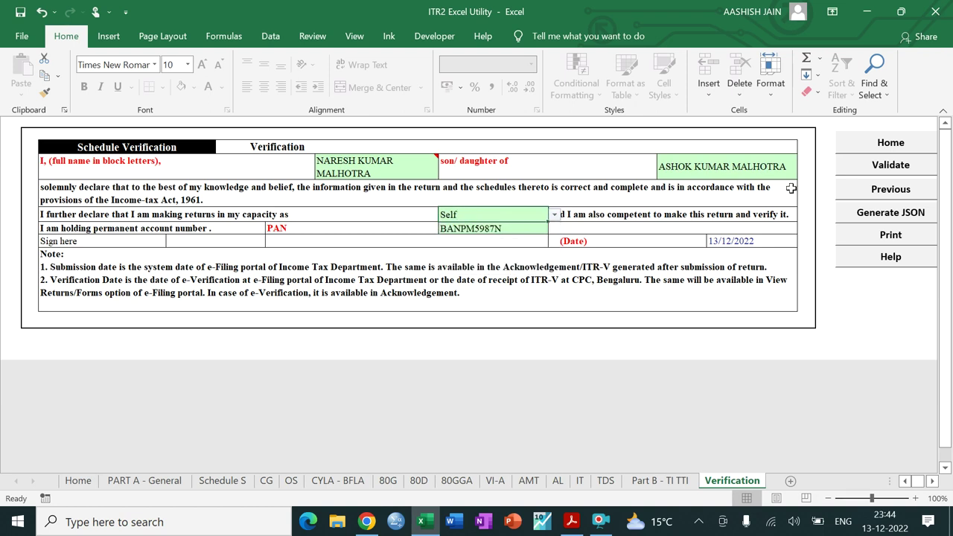
Step: Validate the Verification sheet and switch to Part B - TI TTI
{"action": "left_click", "coordinate": [861, 172]}
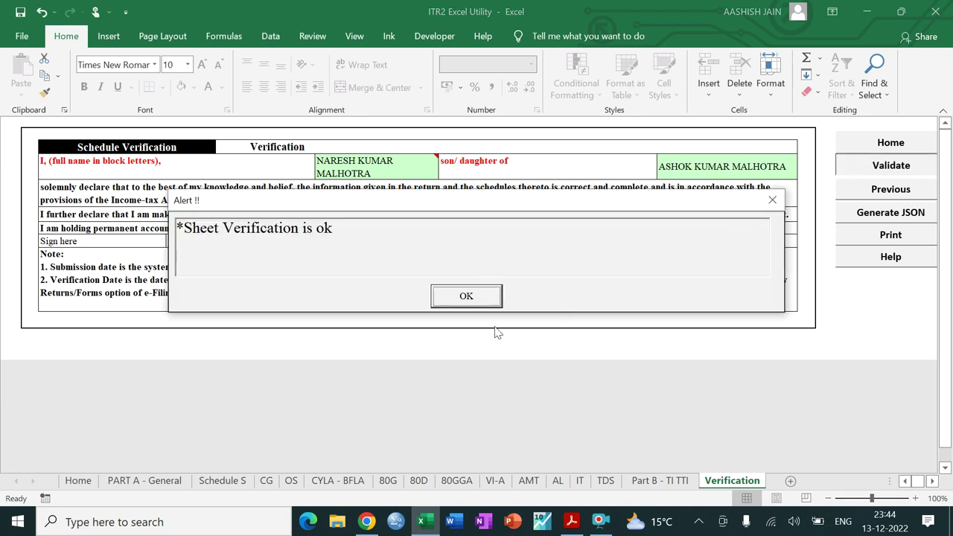
{"action": "left_click", "coordinate": [475, 297]}
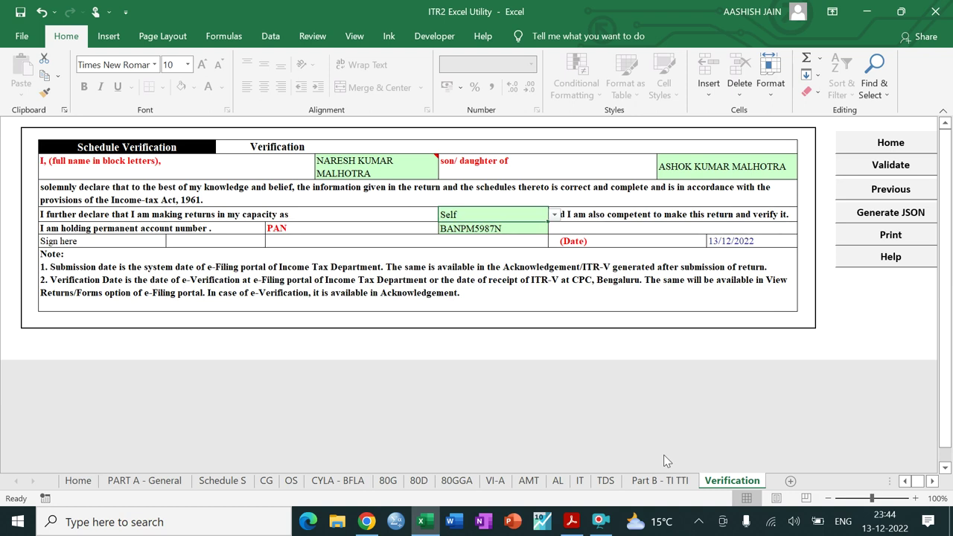
{"action": "left_click", "coordinate": [660, 479]}
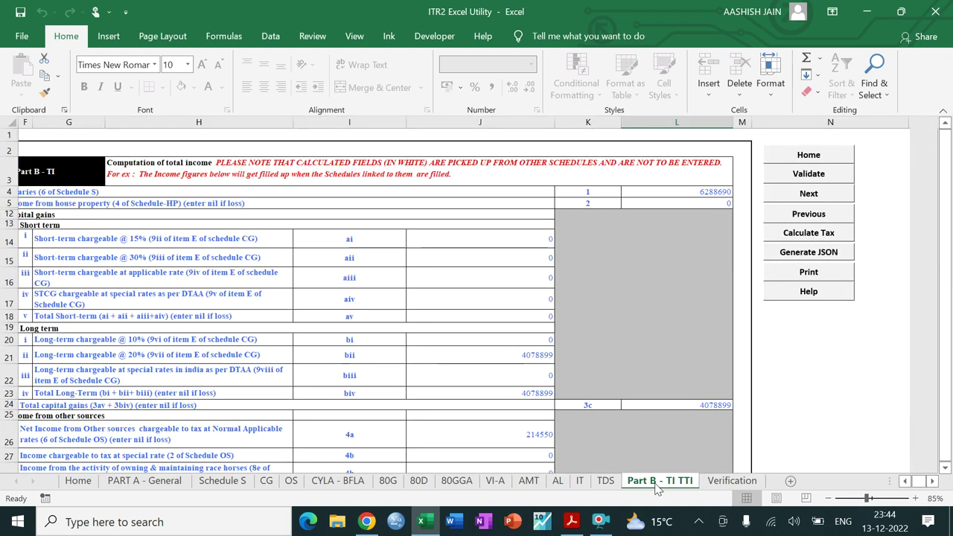
Step: Run Calculate Tax and scroll down through the computed Part B - TI TTI figures
{"action": "left_click", "coordinate": [780, 239]}
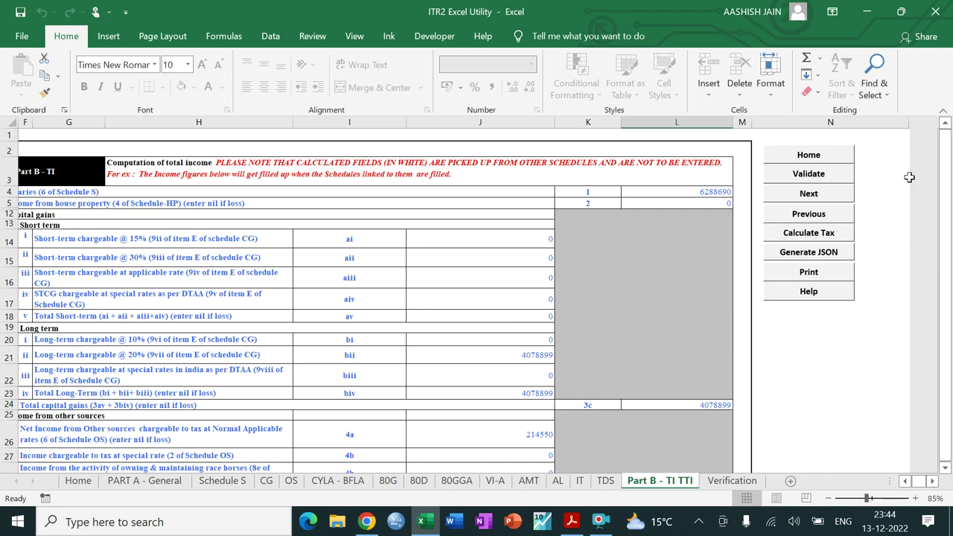
{"action": "left_click", "coordinate": [764, 352]}
{"action": "key", "text": "Down"}
{"action": "key", "text": "Down"}
{"action": "key", "text": "Down"}
{"action": "key", "text": "Down"}
{"action": "key", "text": "Down"}
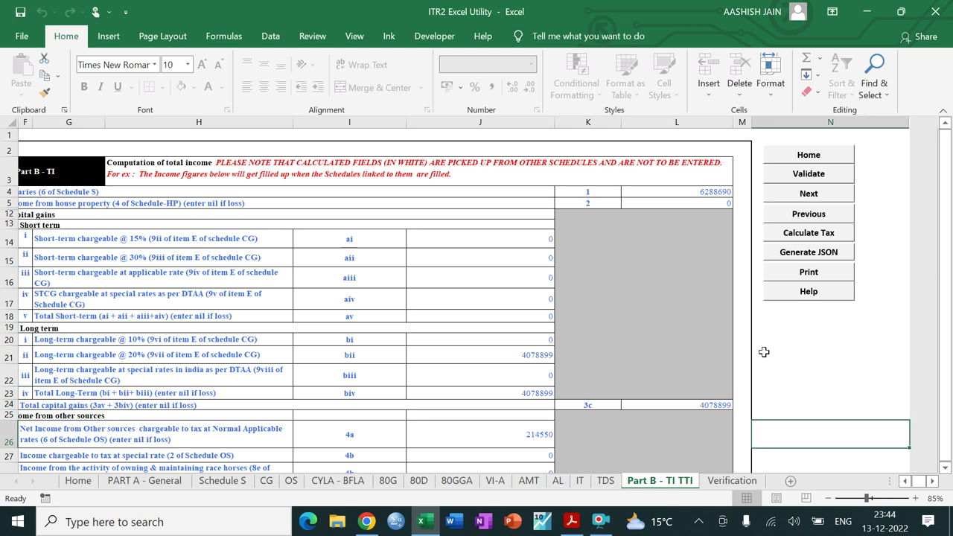
{"action": "scroll", "coordinate": [764, 352], "scroll_direction": "down", "scroll_amount": 3}
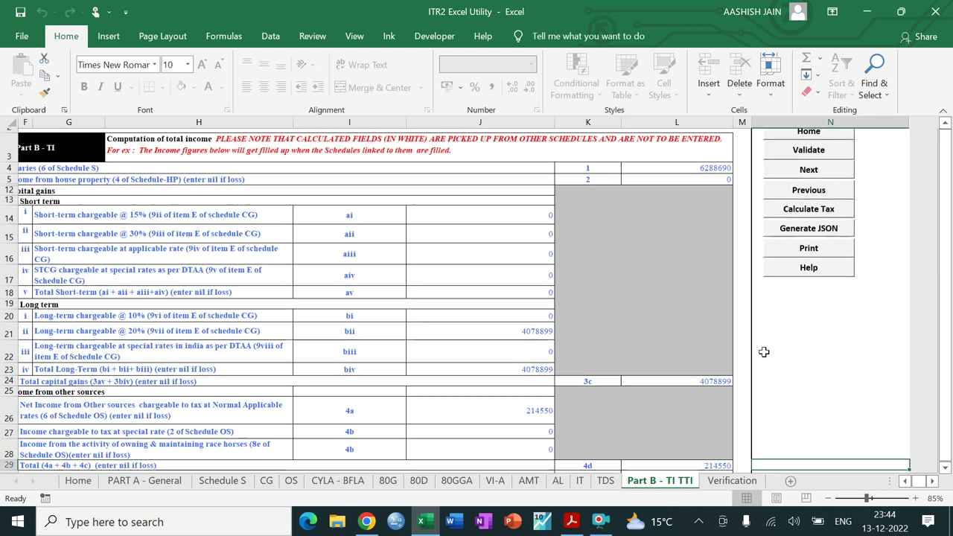
{"action": "scroll", "coordinate": [765, 352], "scroll_direction": "down", "scroll_amount": 2}
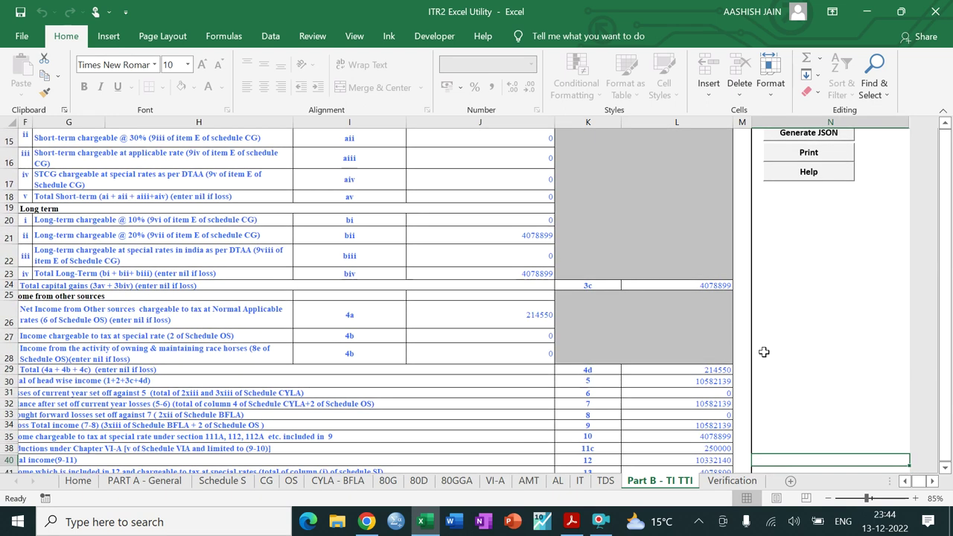
{"action": "scroll", "coordinate": [765, 352], "scroll_direction": "down", "scroll_amount": 3}
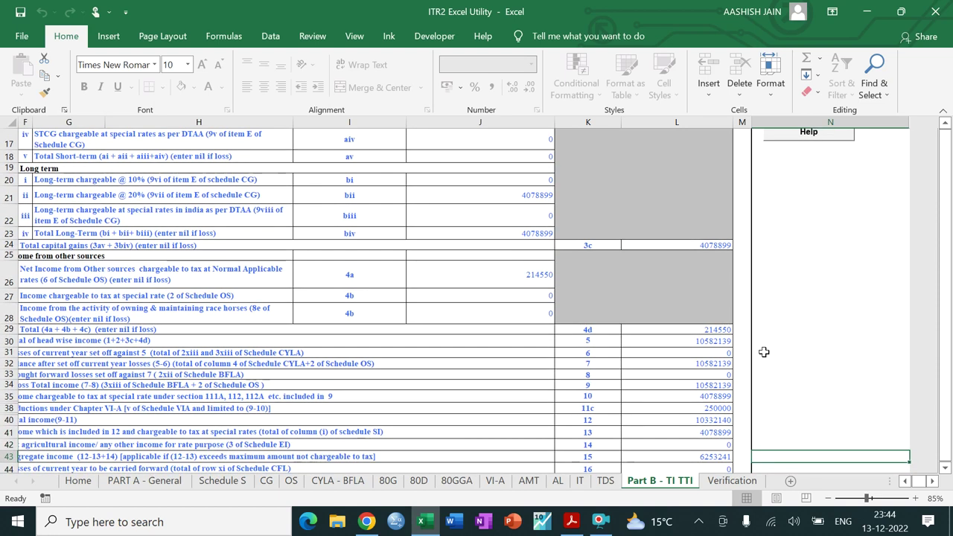
{"action": "scroll", "coordinate": [764, 352], "scroll_direction": "down", "scroll_amount": 1}
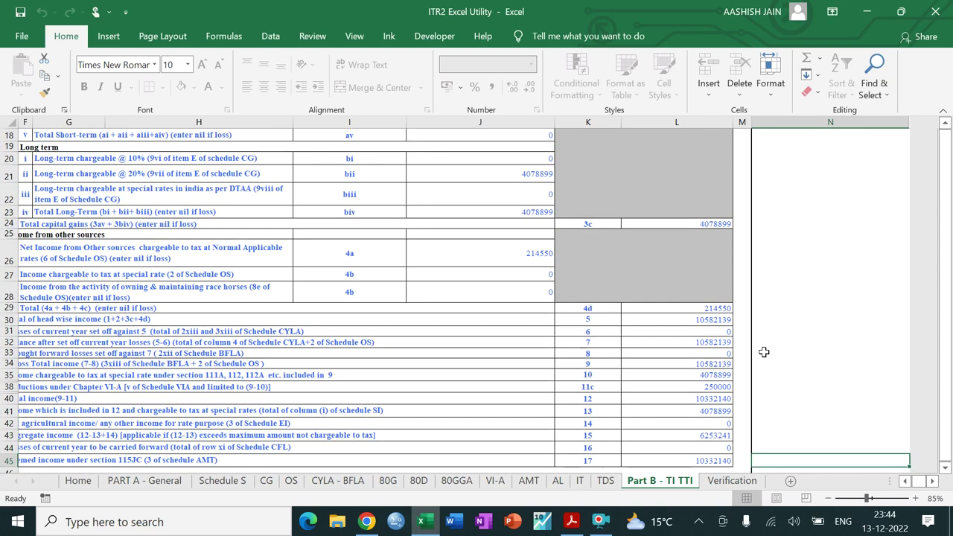
{"action": "left_click", "coordinate": [906, 483]}
{"action": "left_click", "coordinate": [906, 482]}
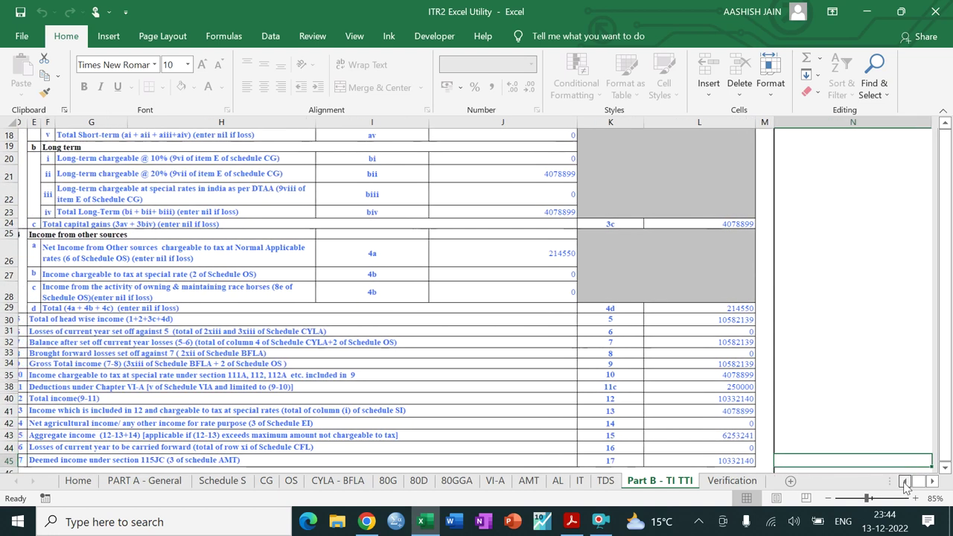
Step: Review gross total income, tax liability and taxes paid down to amount payable 1093950
{"action": "left_click", "coordinate": [696, 366]}
{"action": "key", "text": "Down"}
{"action": "key", "text": "Down"}
{"action": "key", "text": "Down"}
{"action": "key", "text": "Down"}
{"action": "key", "text": "Down"}
{"action": "key", "text": "Down"}
{"action": "key", "text": "Down"}
{"action": "key", "text": "Down"}
{"action": "key", "text": "Down"}
{"action": "key", "text": "Down"}
{"action": "key", "text": "Down"}
{"action": "key", "text": "Down"}
{"action": "key", "text": "Down"}
{"action": "key", "text": "Down"}
{"action": "key", "text": "Down"}
{"action": "key", "text": "Down"}
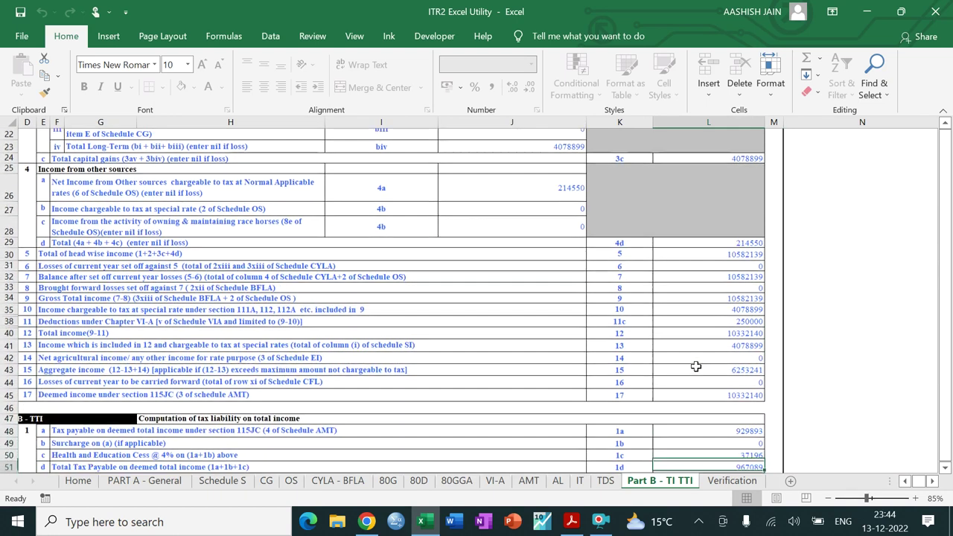
{"action": "key", "text": "Down"}
{"action": "key", "text": "Down"}
{"action": "key", "text": "Down"}
{"action": "key", "text": "Down"}
{"action": "key", "text": "Down"}
{"action": "key", "text": "Down"}
{"action": "key", "text": "Down"}
{"action": "key", "text": "Down"}
{"action": "key", "text": "Down"}
{"action": "key", "text": "Down"}
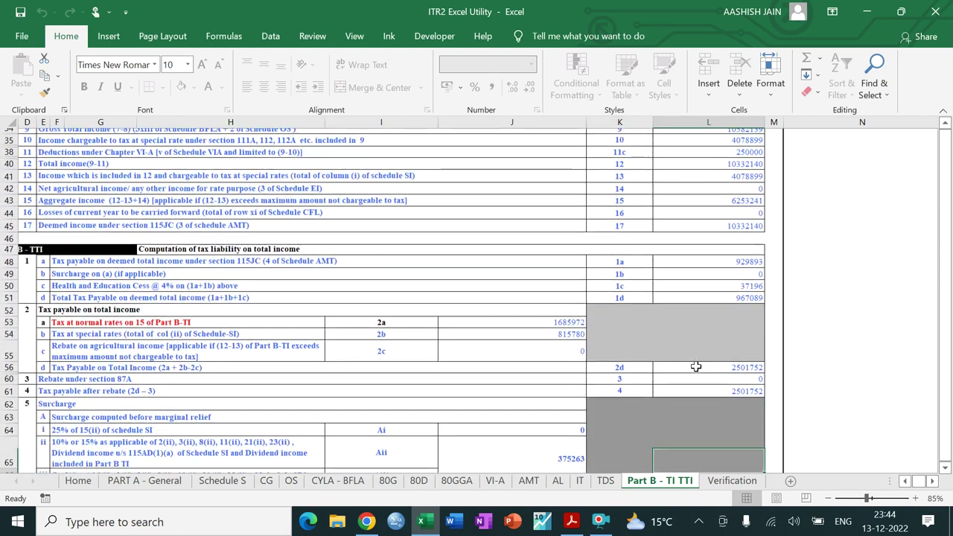
{"action": "key", "text": "Down"}
{"action": "key", "text": "Down"}
{"action": "key", "text": "Down"}
{"action": "key", "text": "Down"}
{"action": "key", "text": "Down"}
{"action": "key", "text": "Down"}
{"action": "key", "text": "Down"}
{"action": "key", "text": "Down"}
{"action": "key", "text": "Down"}
{"action": "key", "text": "Down"}
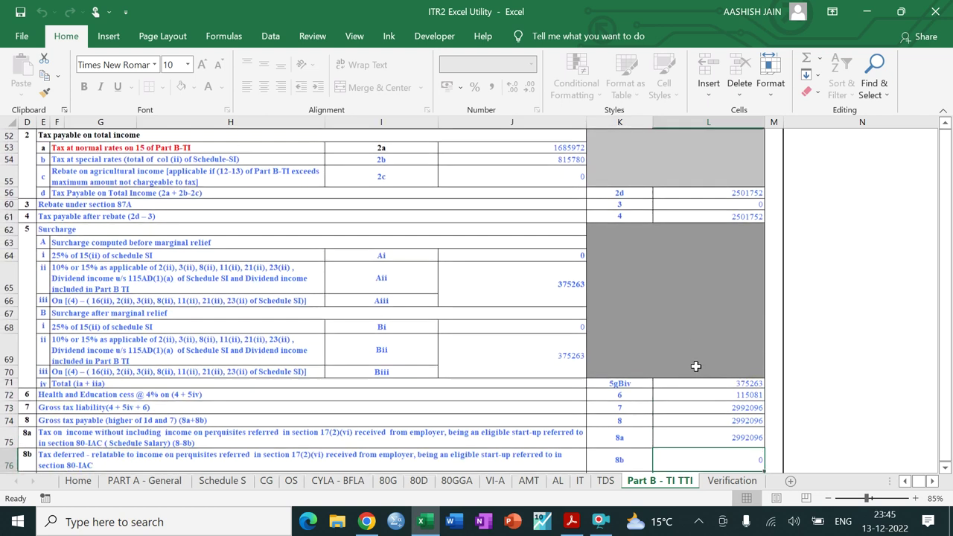
{"action": "key", "text": "Down"}
{"action": "key", "text": "Down"}
{"action": "key", "text": "Down"}
{"action": "key", "text": "Down"}
{"action": "key", "text": "Down"}
{"action": "key", "text": "Down"}
{"action": "key", "text": "Down"}
{"action": "key", "text": "Down"}
{"action": "key", "text": "Down"}
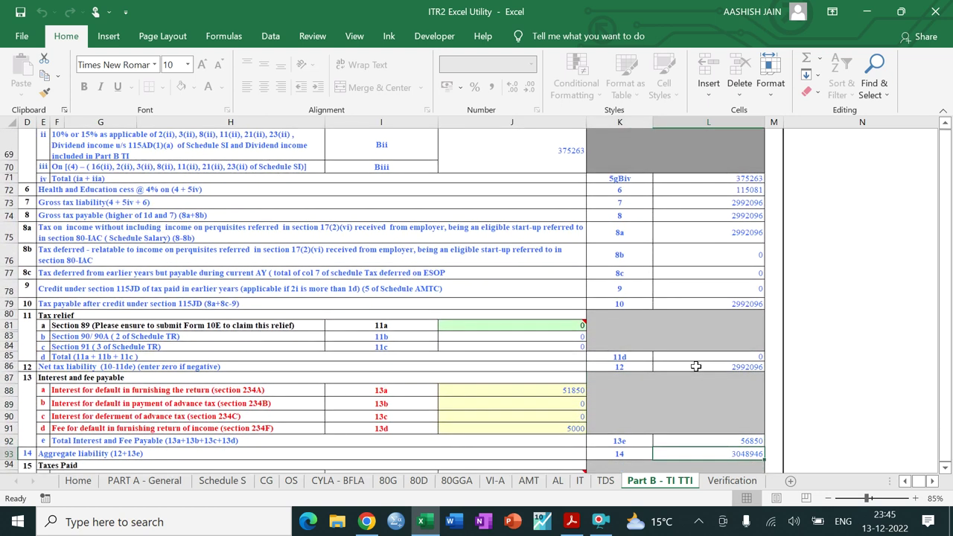
{"action": "key", "text": "Down"}
{"action": "key", "text": "Down"}
{"action": "key", "text": "Down"}
{"action": "key", "text": "Down"}
{"action": "key", "text": "Down"}
{"action": "key", "text": "Down"}
{"action": "key", "text": "Down"}
{"action": "key", "text": "Down"}
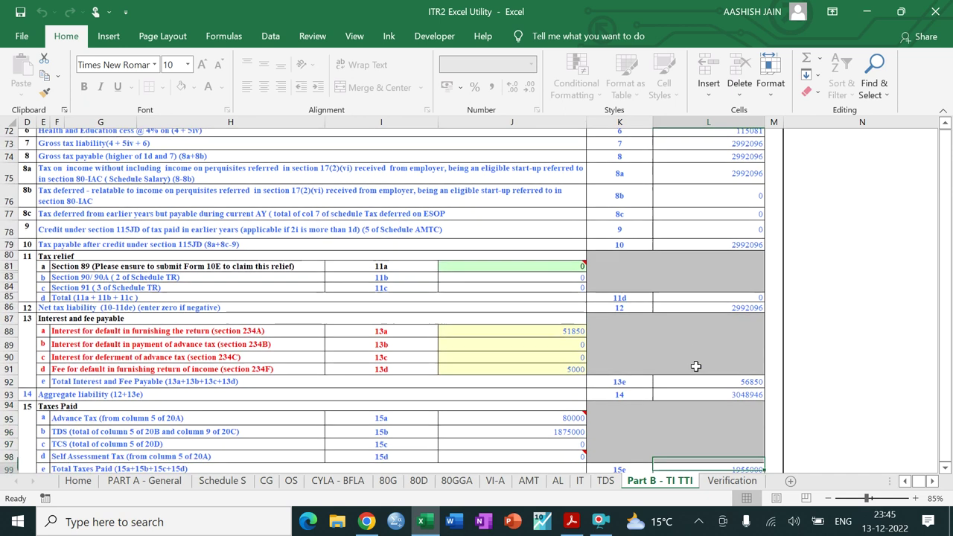
{"action": "key", "text": "Down"}
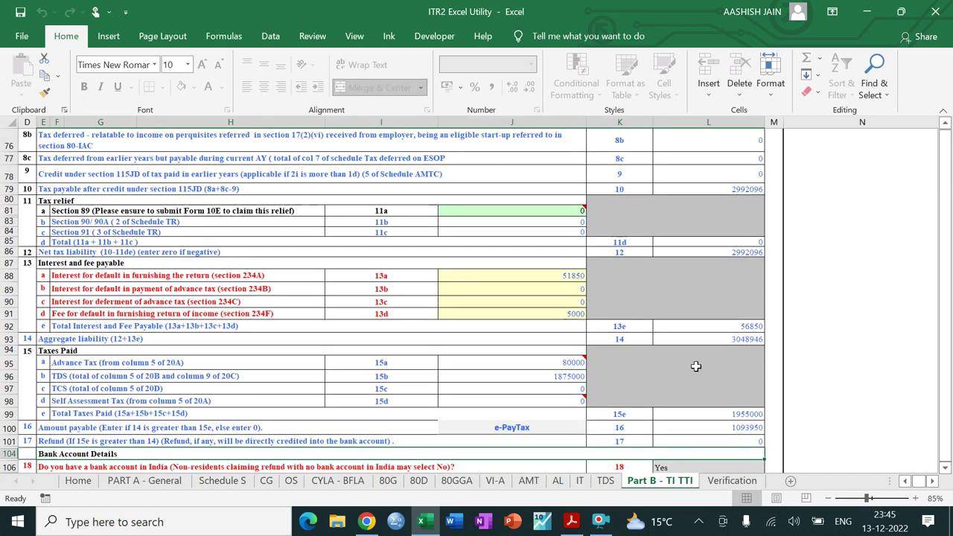